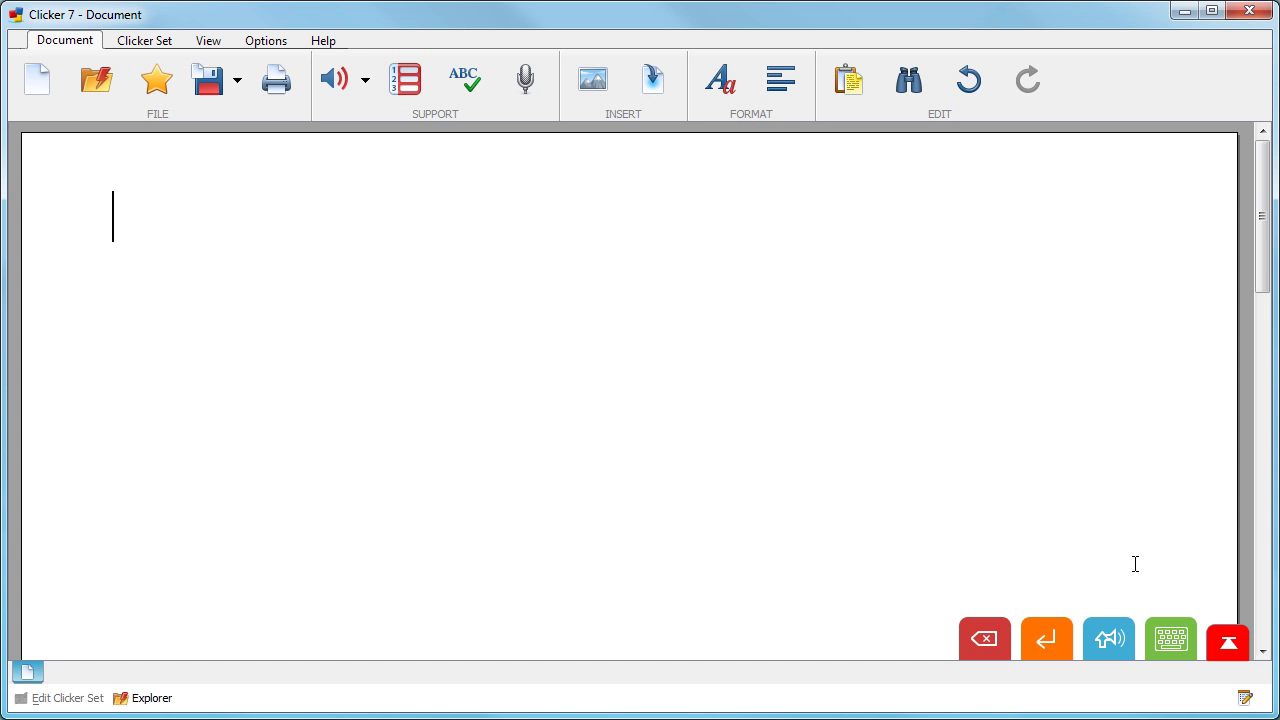
Type 'my name is rosie. what. what? What!' and let auto-capitalisation correct it.
{"action": "type", "text": "my "}
{"action": "type", "text": "name "}
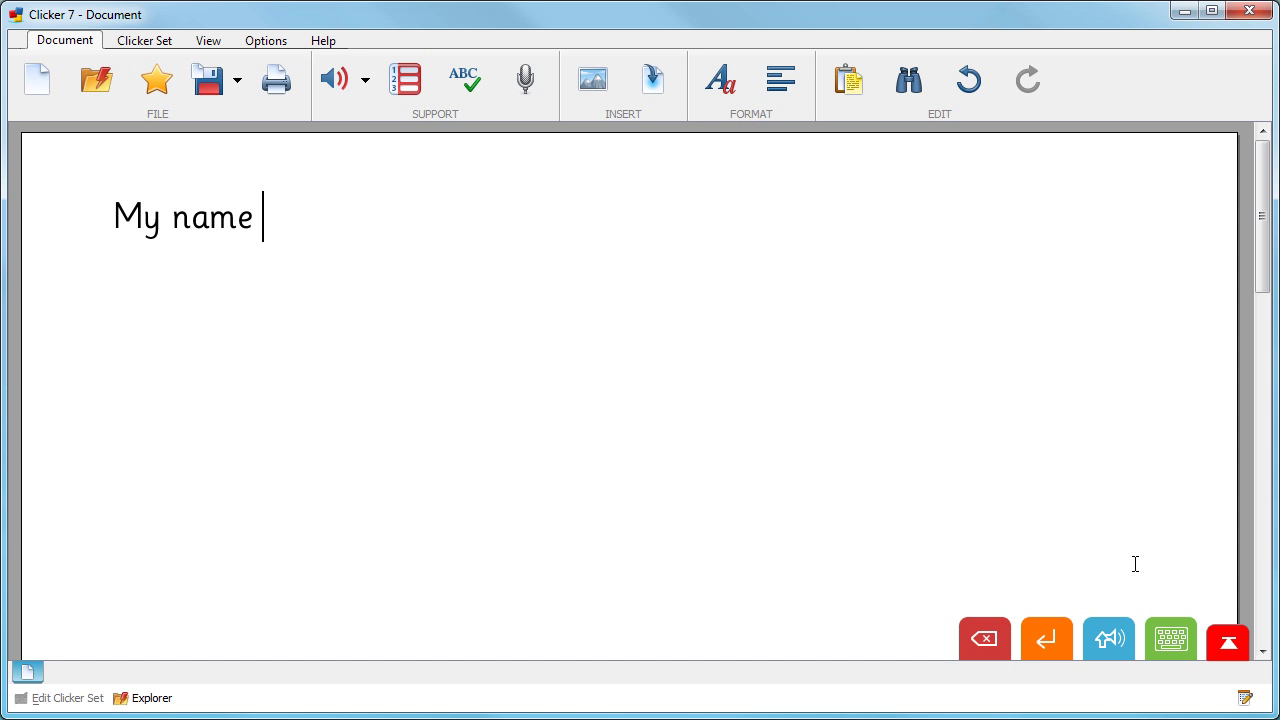
{"action": "type", "text": "is rosie"}
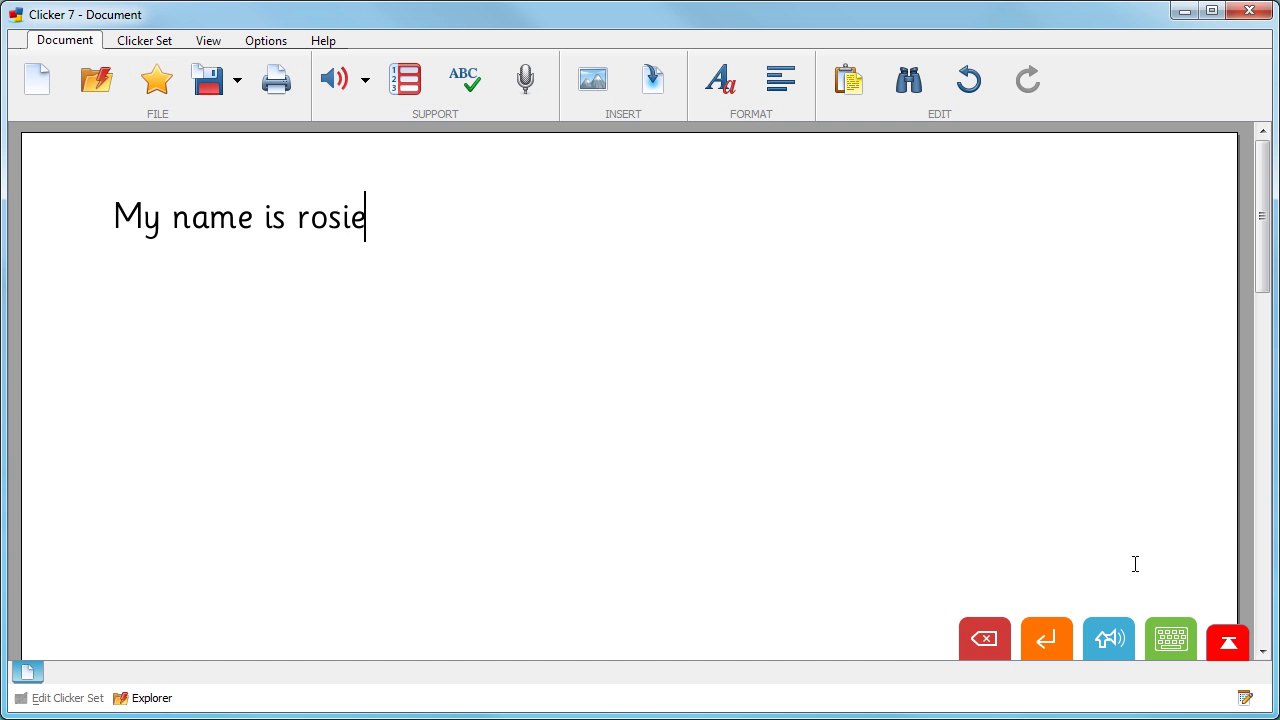
{"action": "type", "text": "."}
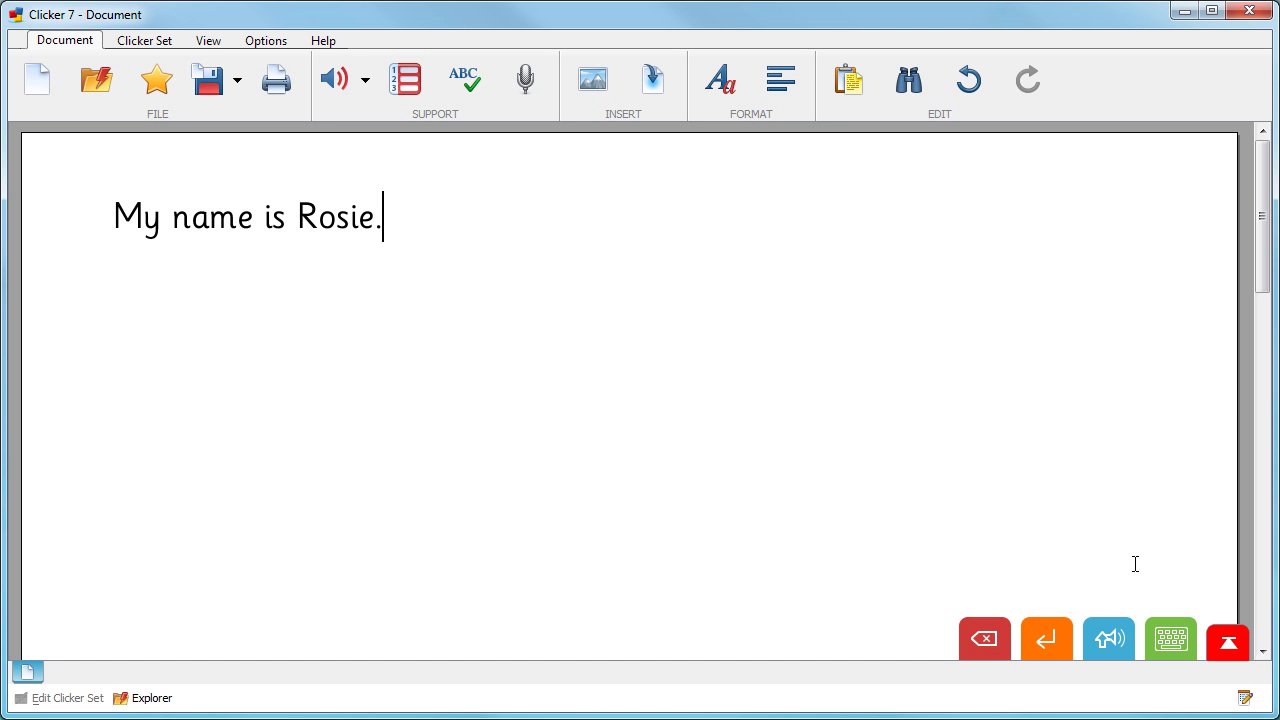
{"action": "type", "text": " what"}
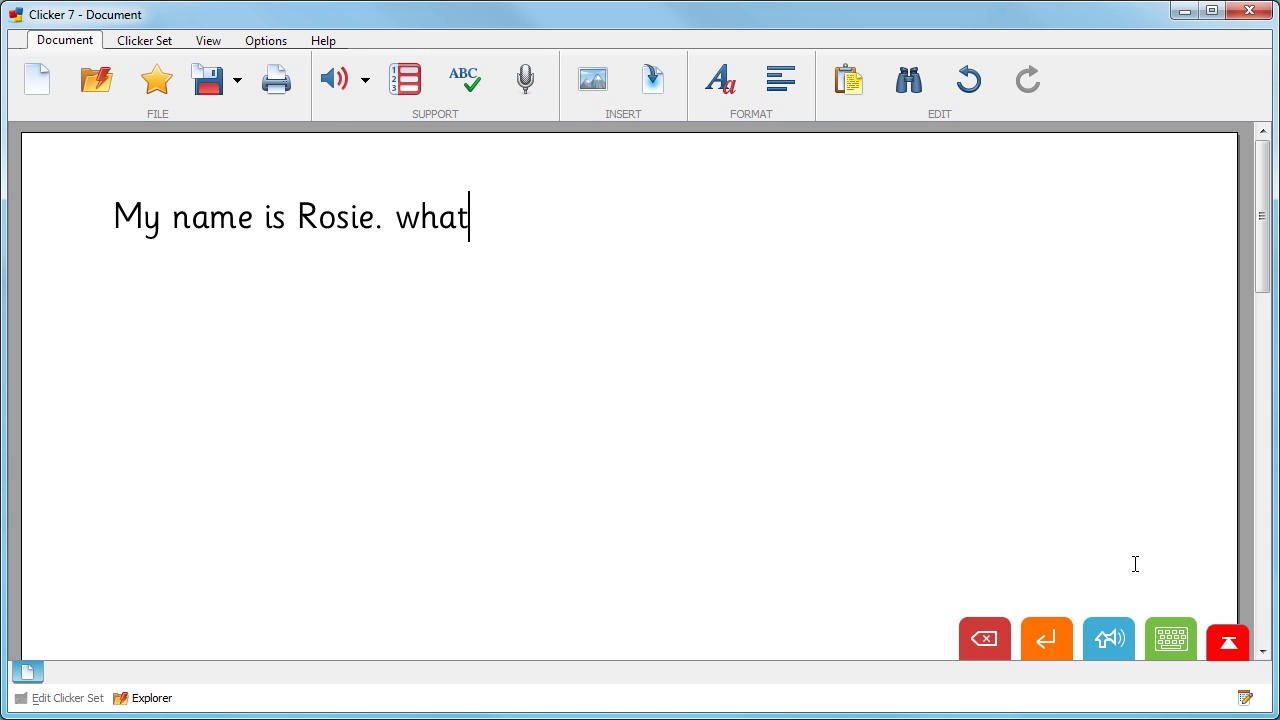
{"action": "type", "text": "."}
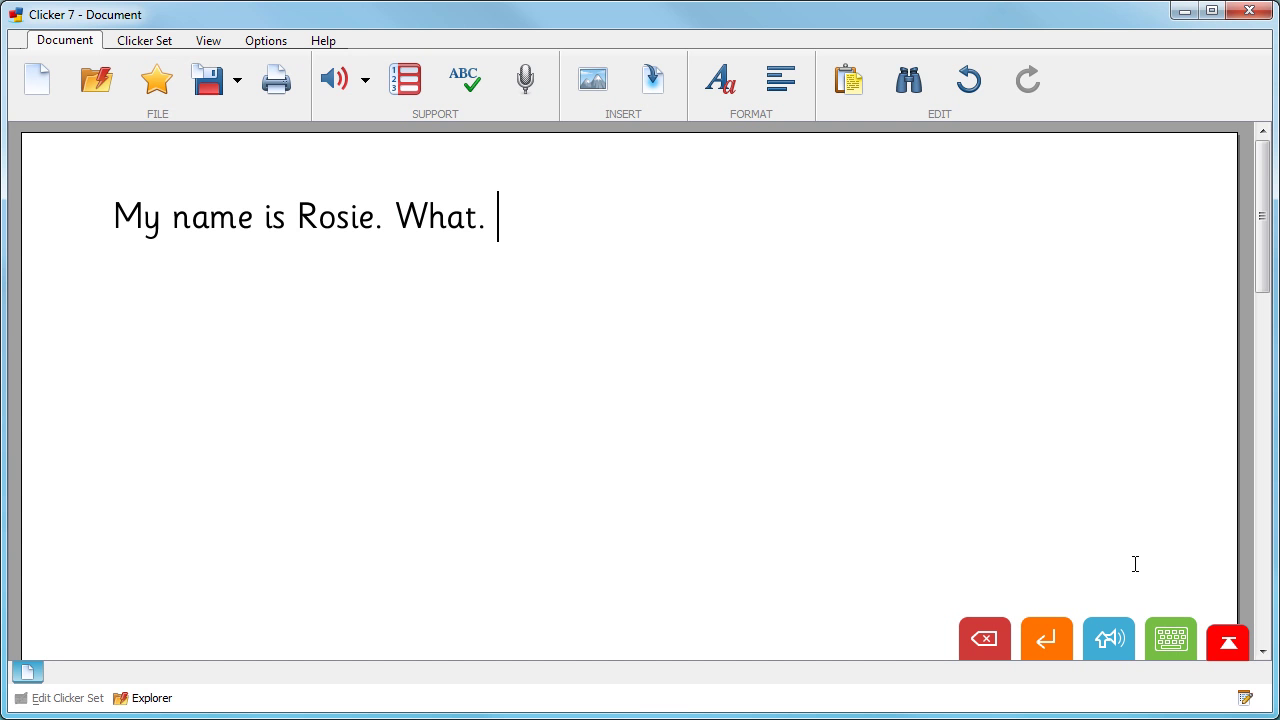
{"action": "type", "text": " what?"}
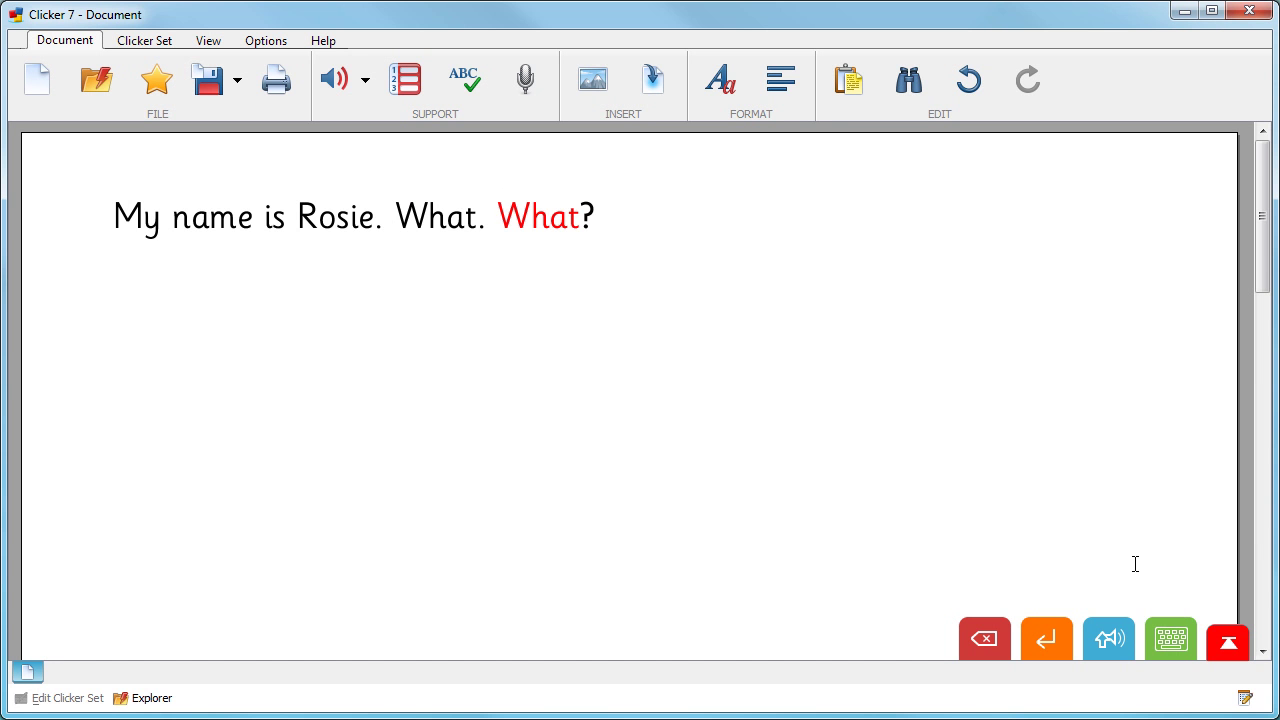
{"action": "type", "text": " What"}
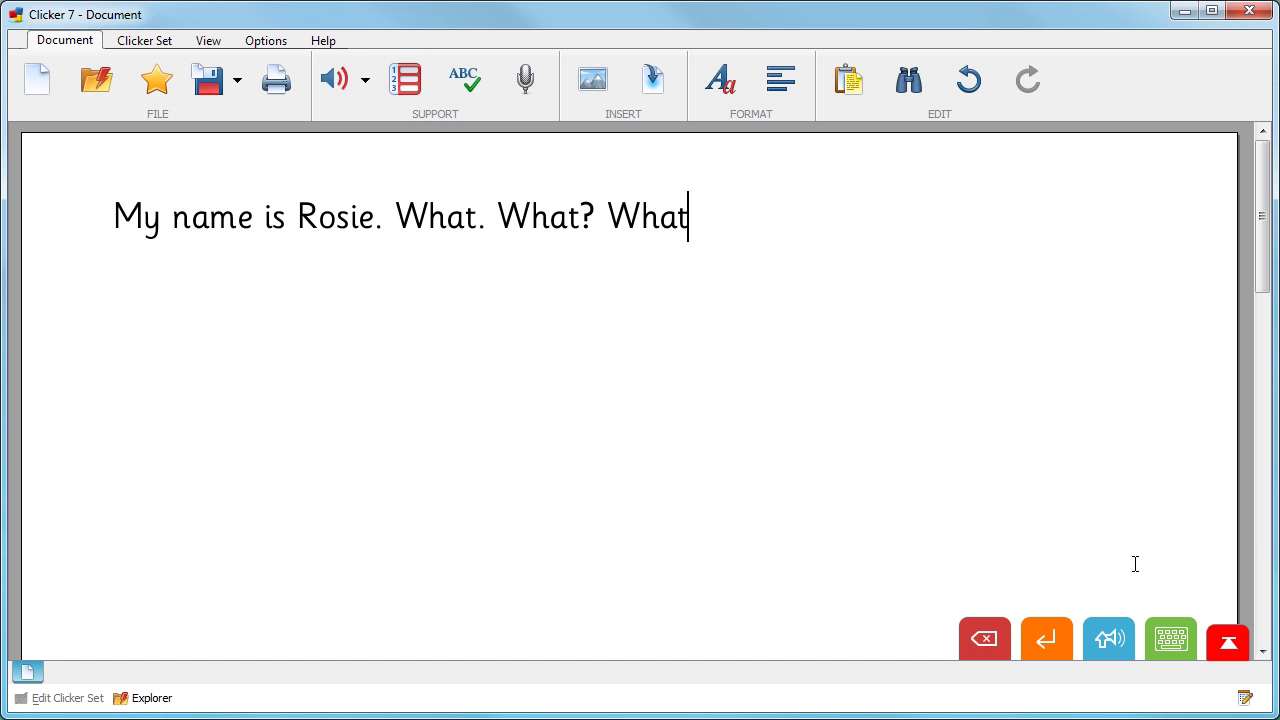
{"action": "type", "text": "!"}
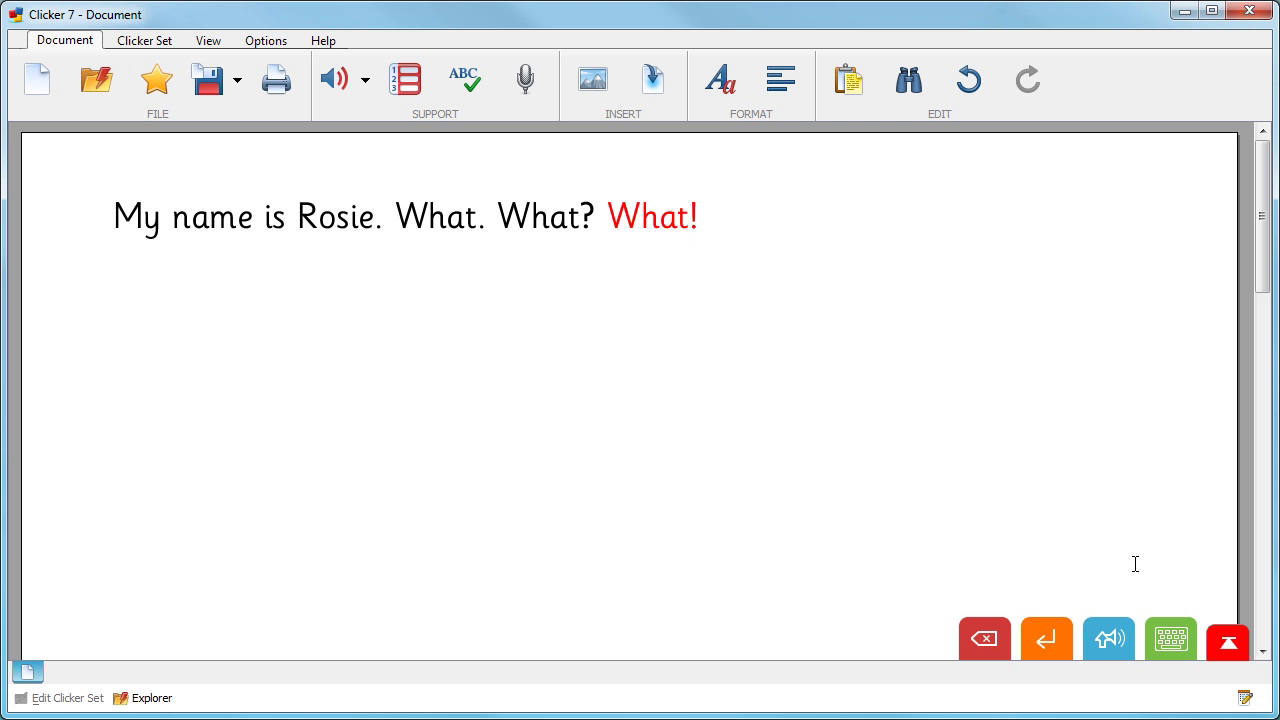
Record a spoken voice note and attach it to the 'My name is Rosie' sentence.
{"action": "left_click", "coordinate": [512, 84]}
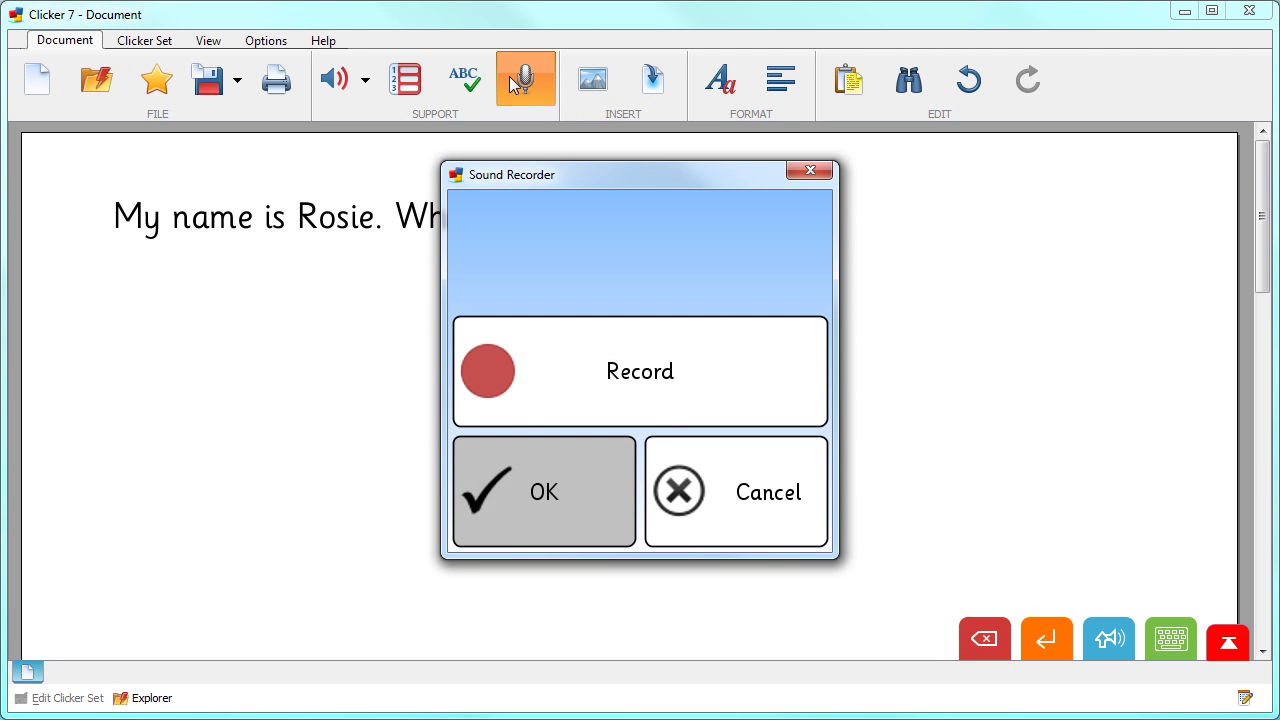
{"action": "left_click", "coordinate": [695, 376]}
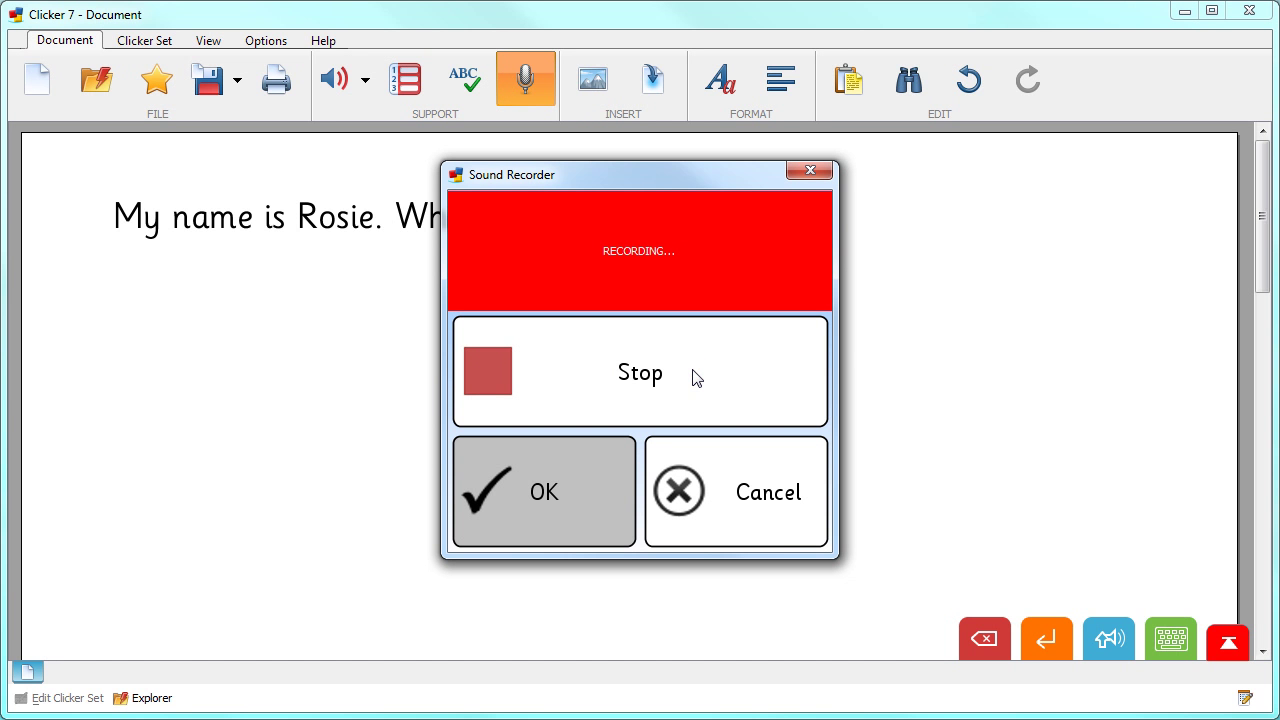
{"action": "left_click", "coordinate": [692, 370]}
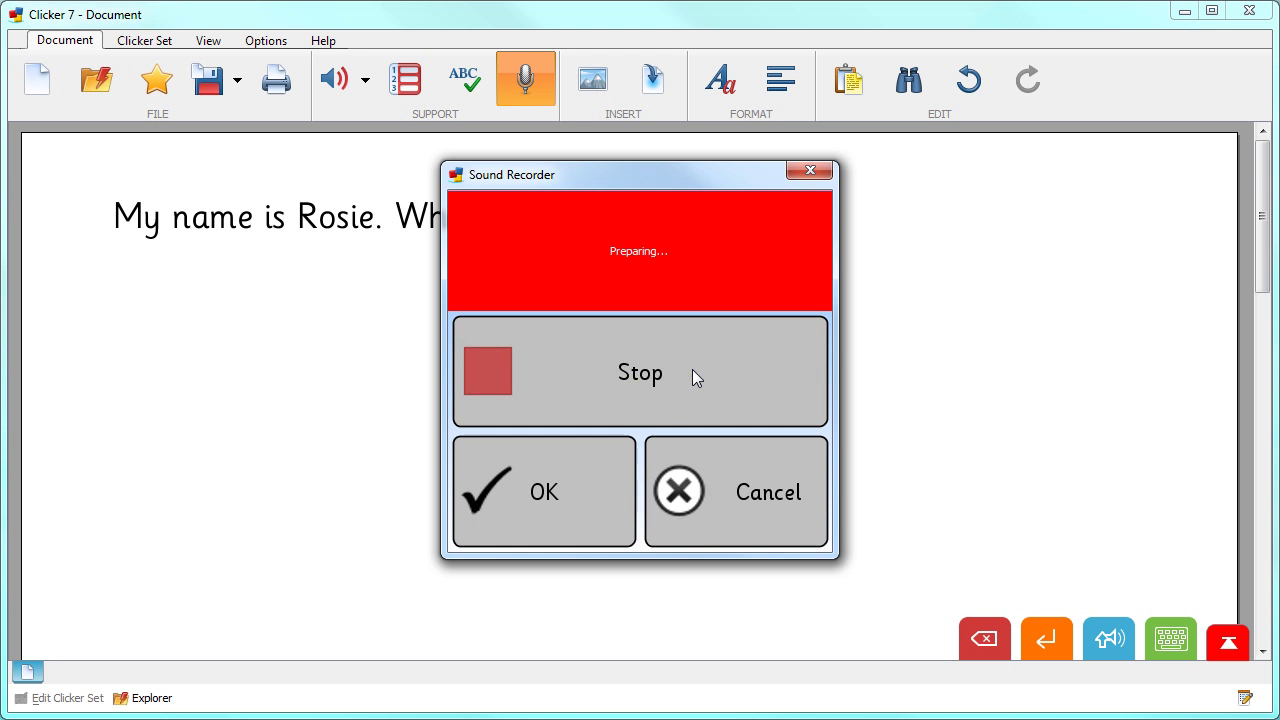
{"action": "left_click", "coordinate": [565, 484]}
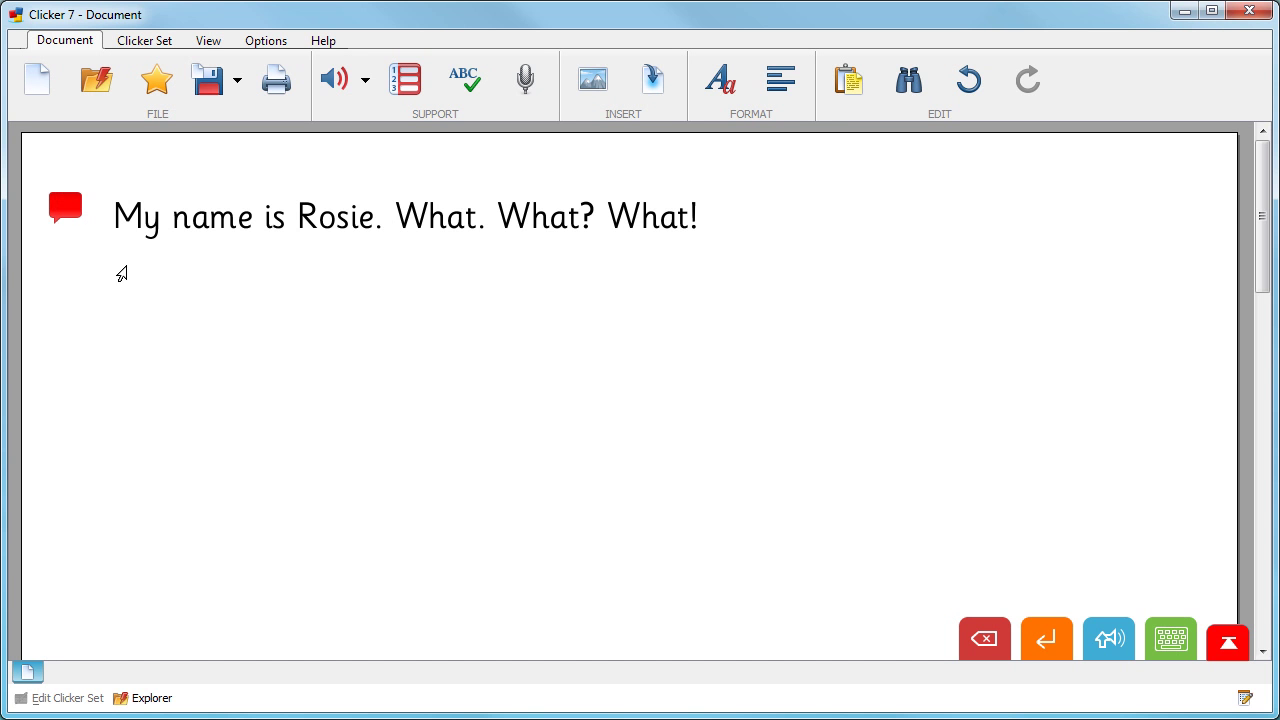
Write 'My favourite singer is Rihanna.', using word prediction for 'My' and 'favourite'.
{"action": "left_click", "coordinate": [408, 82]}
{"action": "type", "text": "m"}
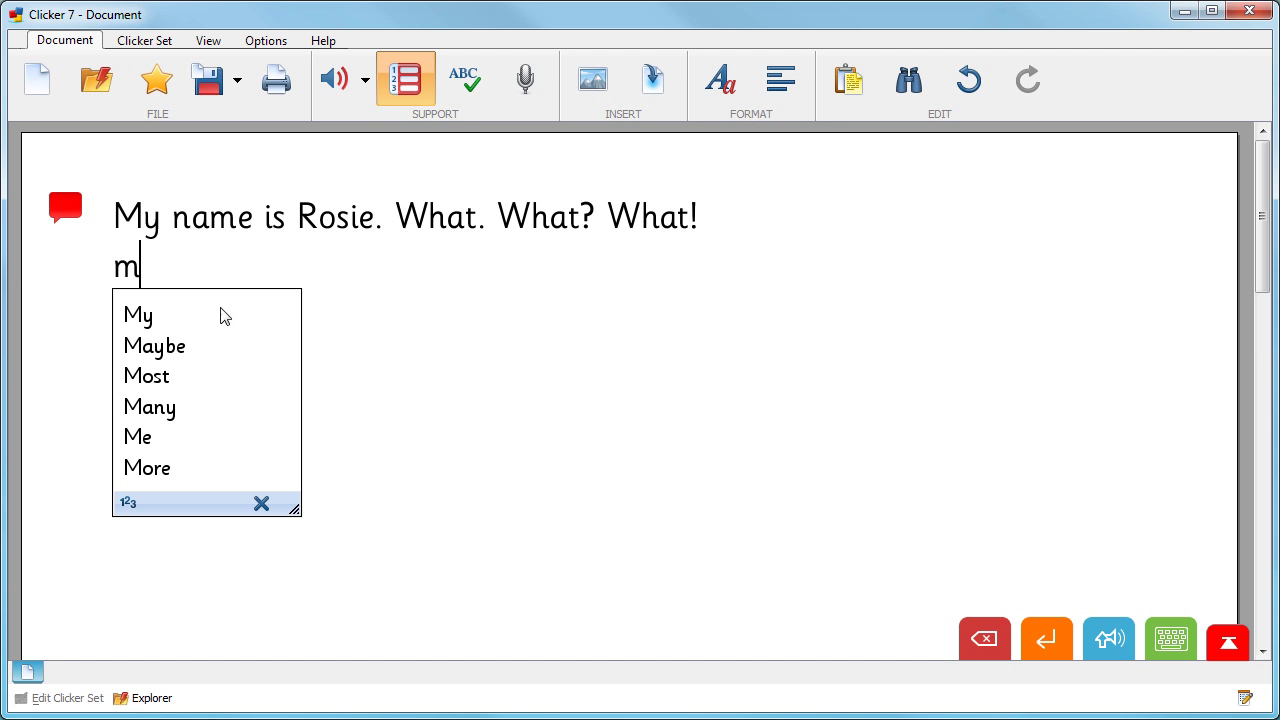
{"action": "left_click", "coordinate": [222, 316]}
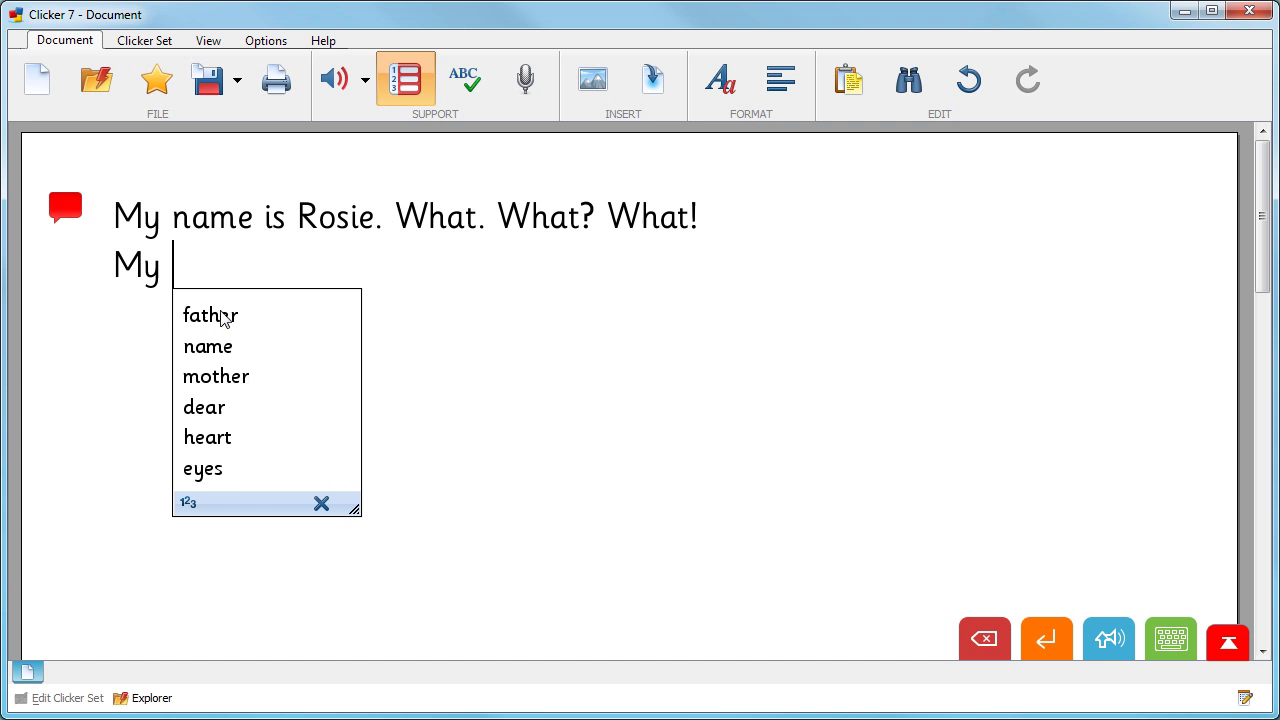
{"action": "type", "text": "f"}
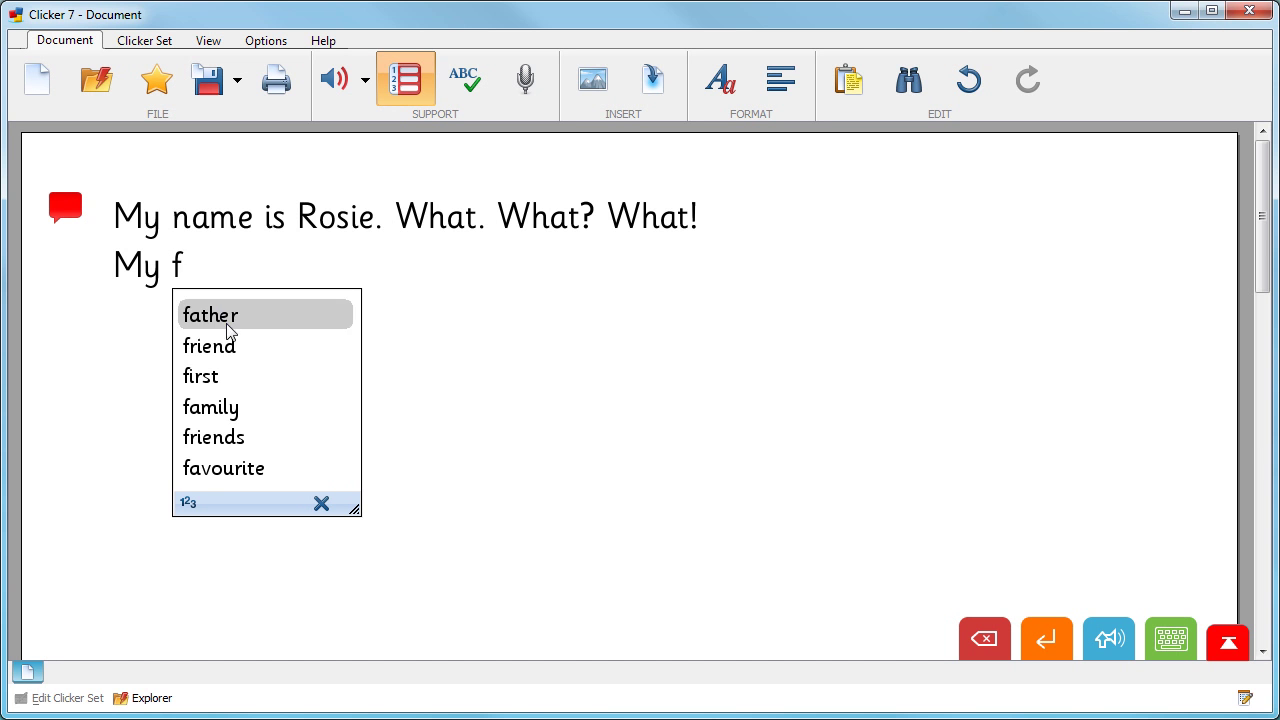
{"action": "left_click", "coordinate": [238, 474]}
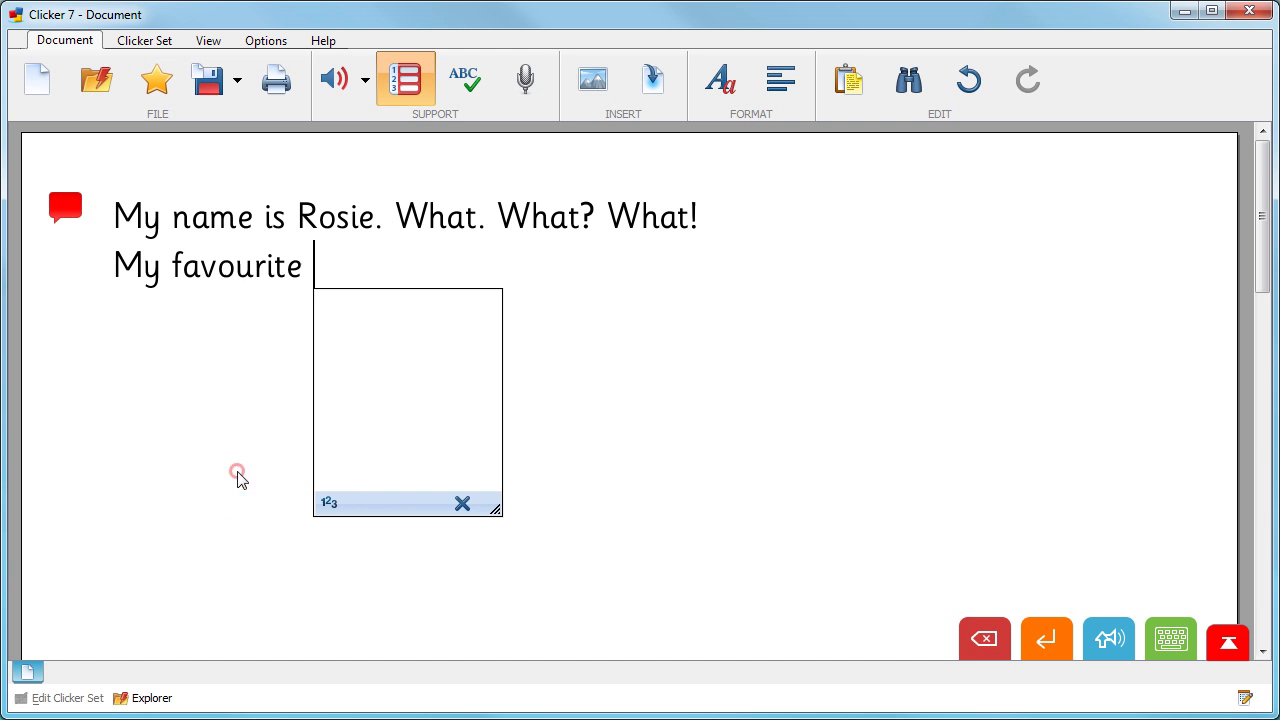
{"action": "left_click", "coordinate": [407, 90]}
{"action": "type", "text": "singer is Rihann"}
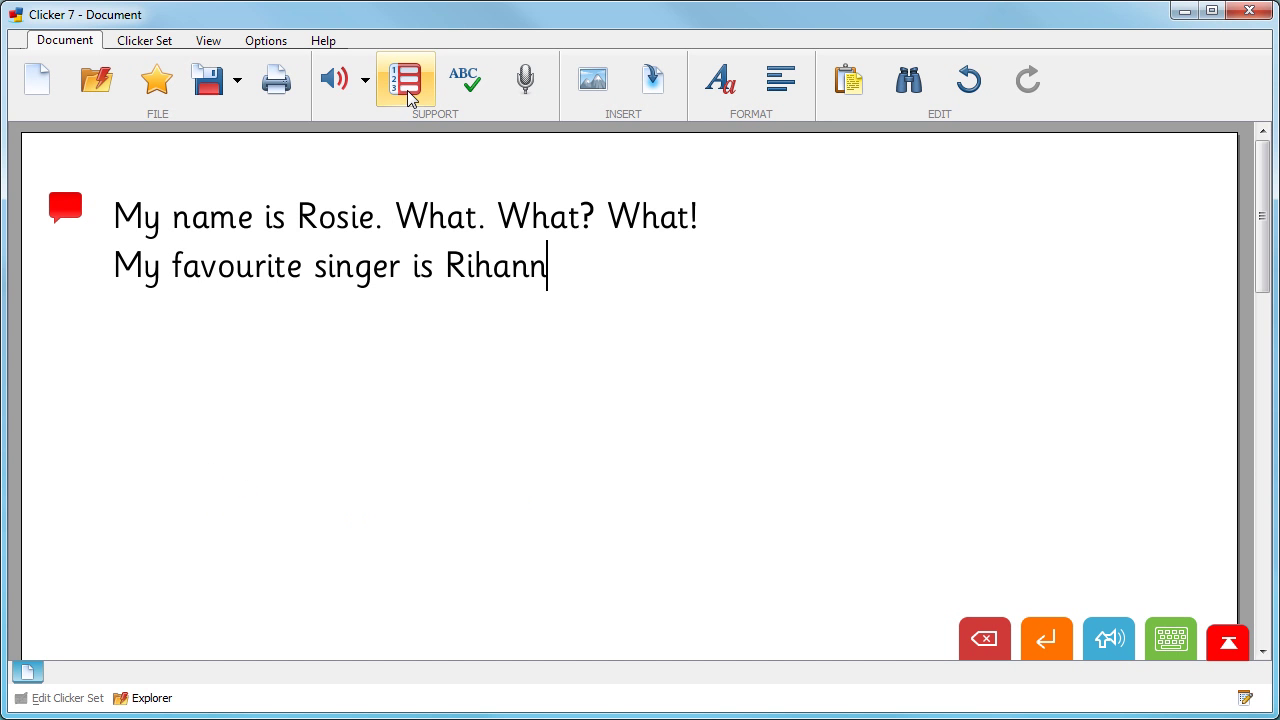
{"action": "type", "text": "a."}
Add the word Rihanna to the Word Pool in the program options.
{"action": "left_click", "coordinate": [283, 40]}
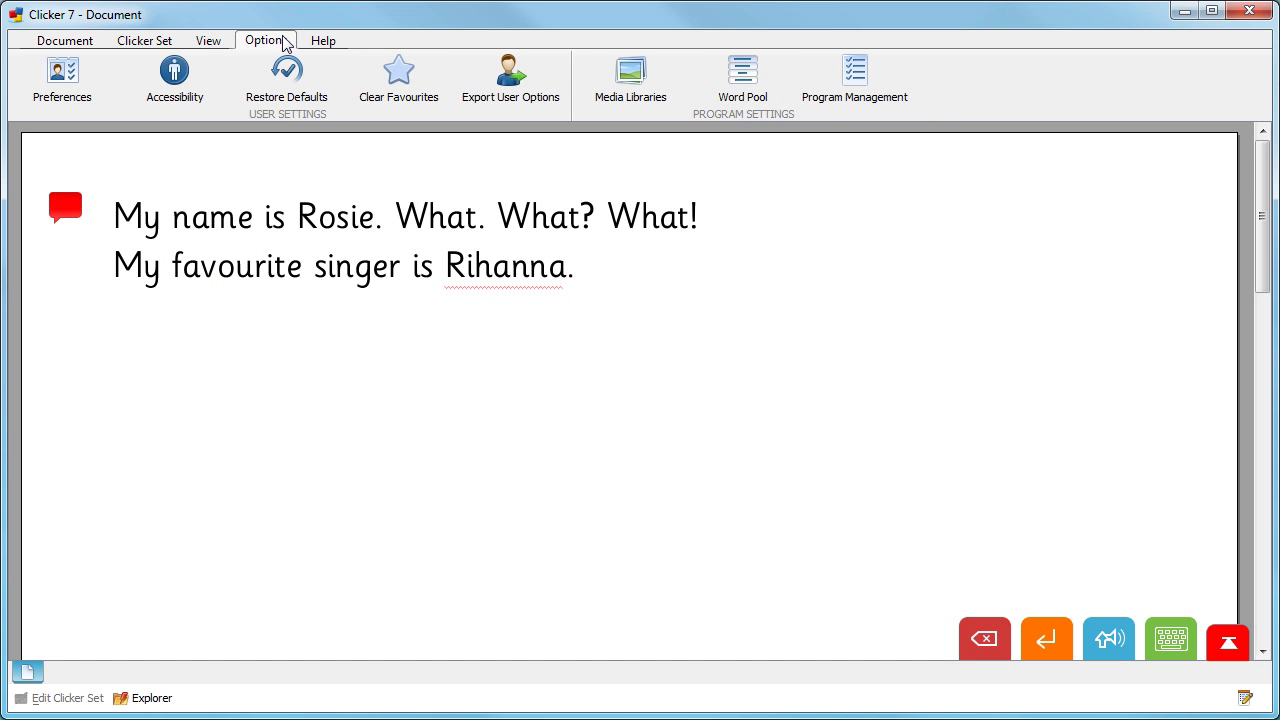
{"action": "left_click", "coordinate": [778, 84]}
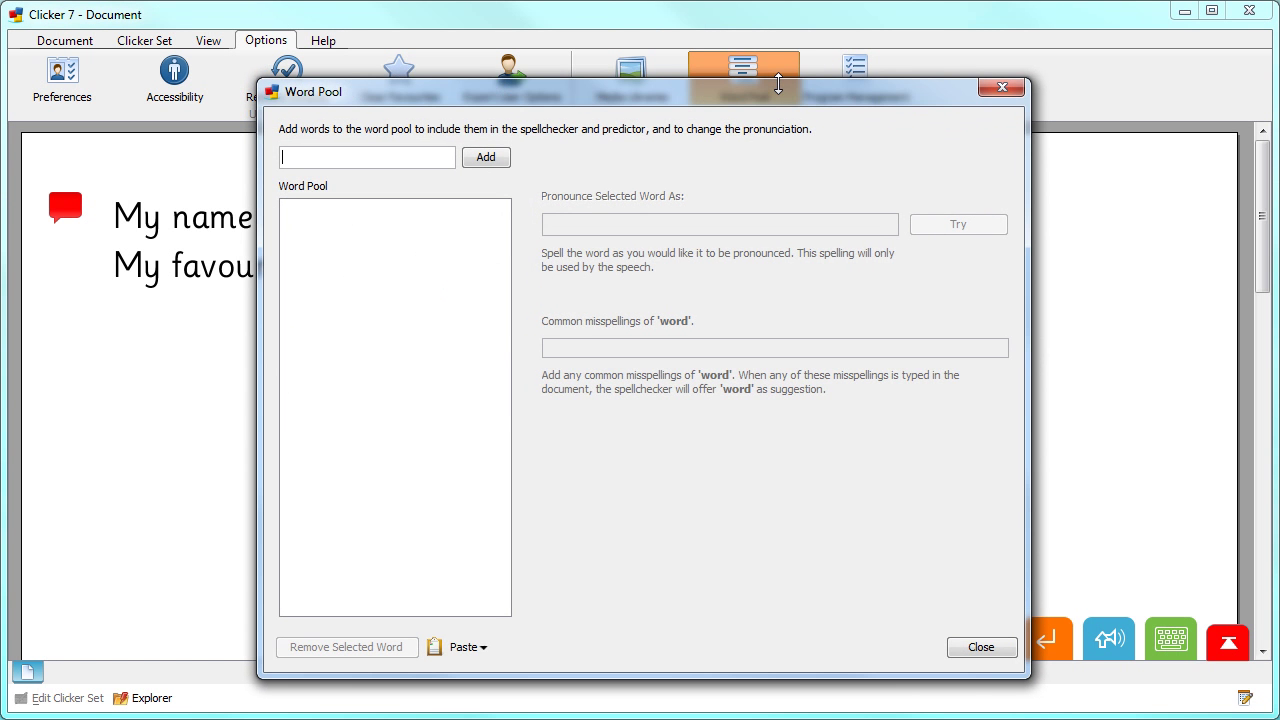
{"action": "type", "text": "Rihanna"}
{"action": "key", "text": "Return"}
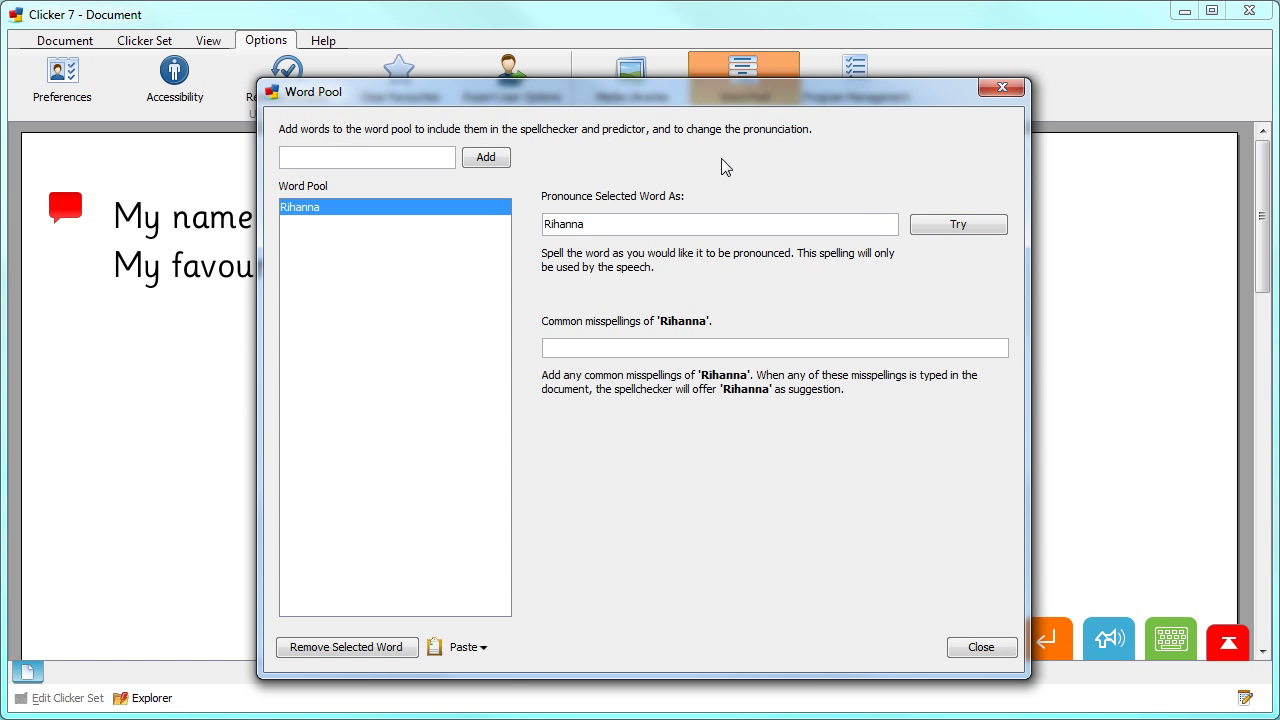
Set Rihanna's pronunciation to 're anna', test it, and add misspelling 'Rianna'.
{"action": "double_click", "coordinate": [615, 226]}
{"action": "type", "text": "re "}
{"action": "type", "text": "anna"}
{"action": "left_click", "coordinate": [972, 229]}
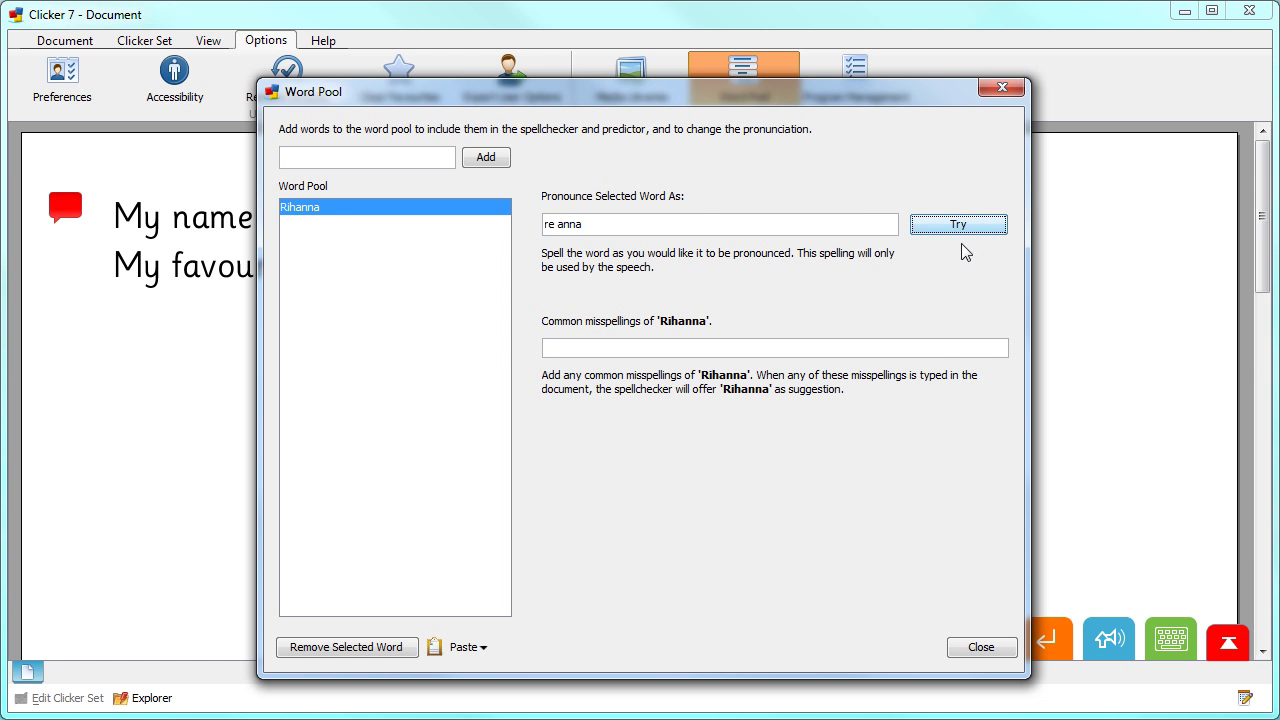
{"action": "left_click", "coordinate": [936, 346]}
{"action": "type", "text": "Rianna"}
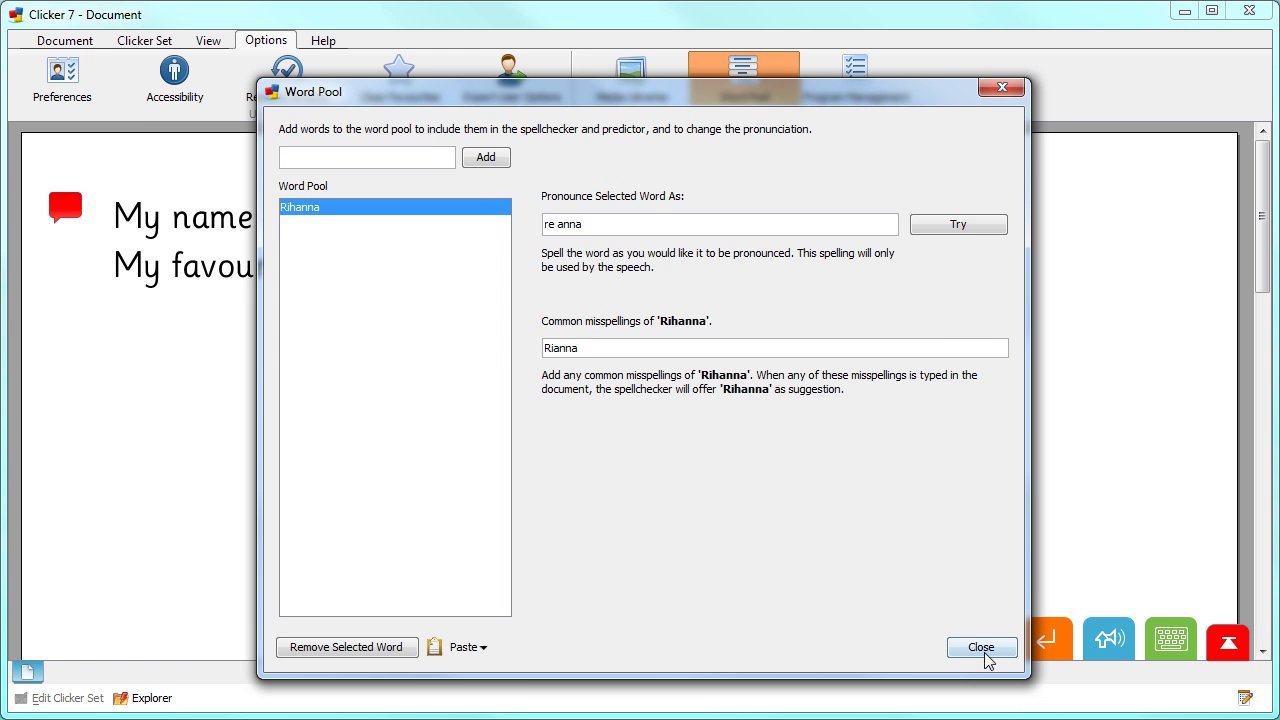
{"action": "left_click", "coordinate": [982, 648]}
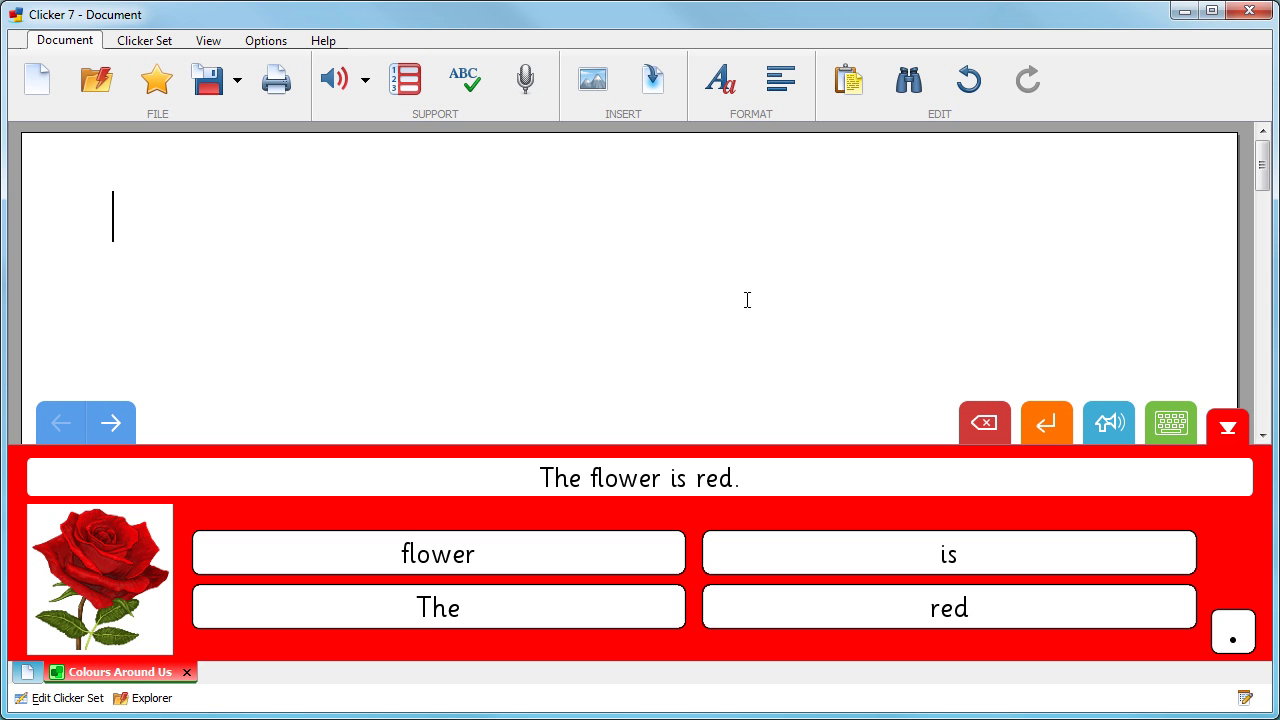
Write 'The flower is red.' with the rose picture from the Colours Around Us grid.
{"action": "left_click", "coordinate": [133, 560]}
{"action": "left_click", "coordinate": [429, 606]}
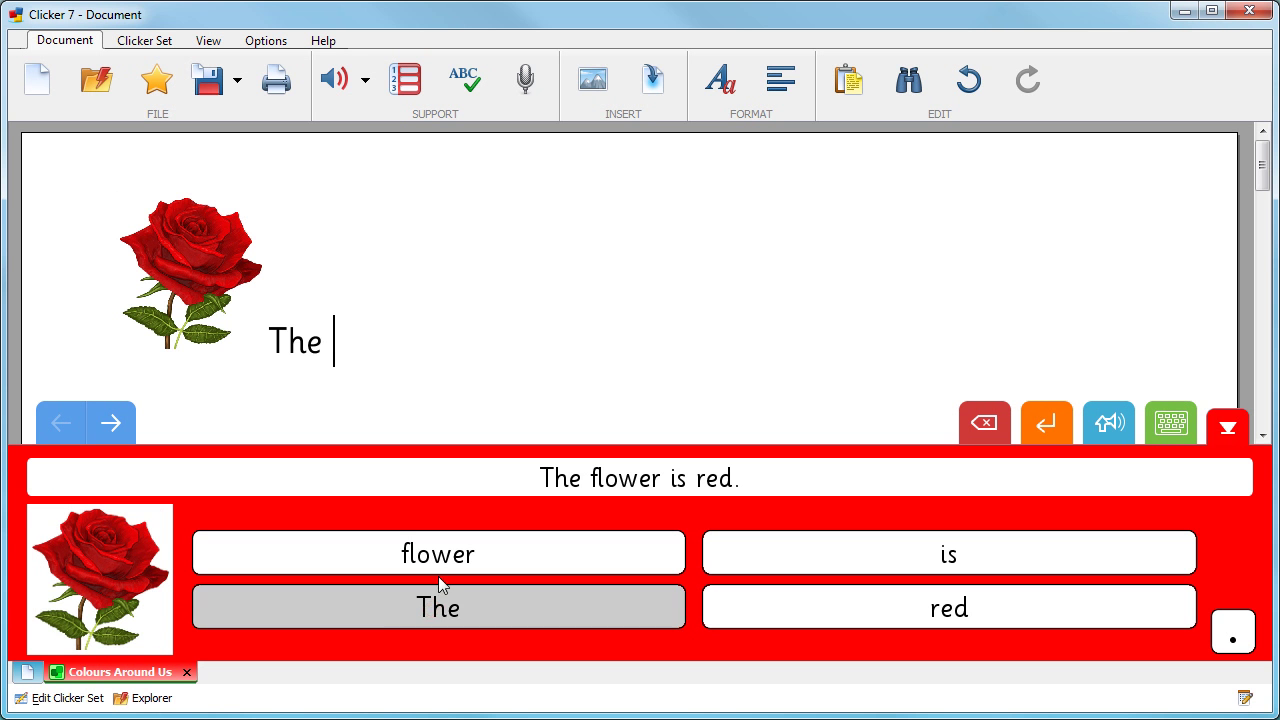
{"action": "left_click", "coordinate": [440, 565]}
{"action": "left_click", "coordinate": [866, 566]}
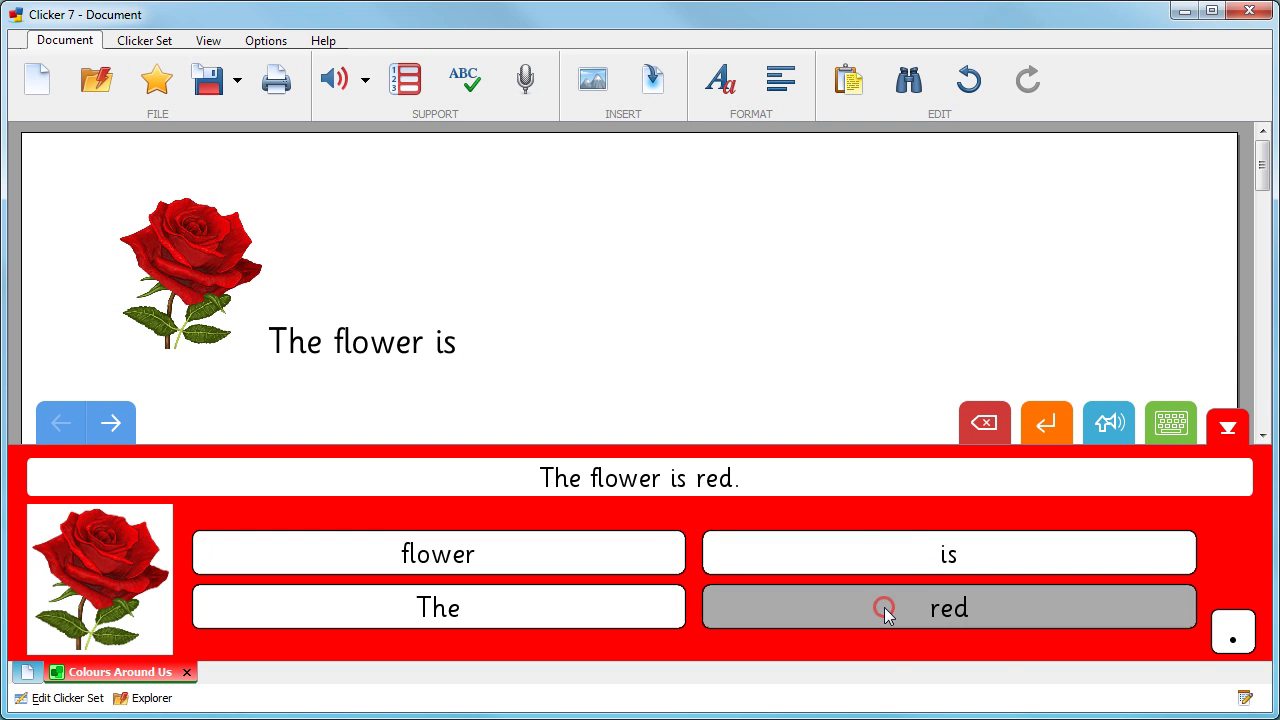
{"action": "left_click", "coordinate": [905, 612]}
{"action": "left_click", "coordinate": [1236, 632]}
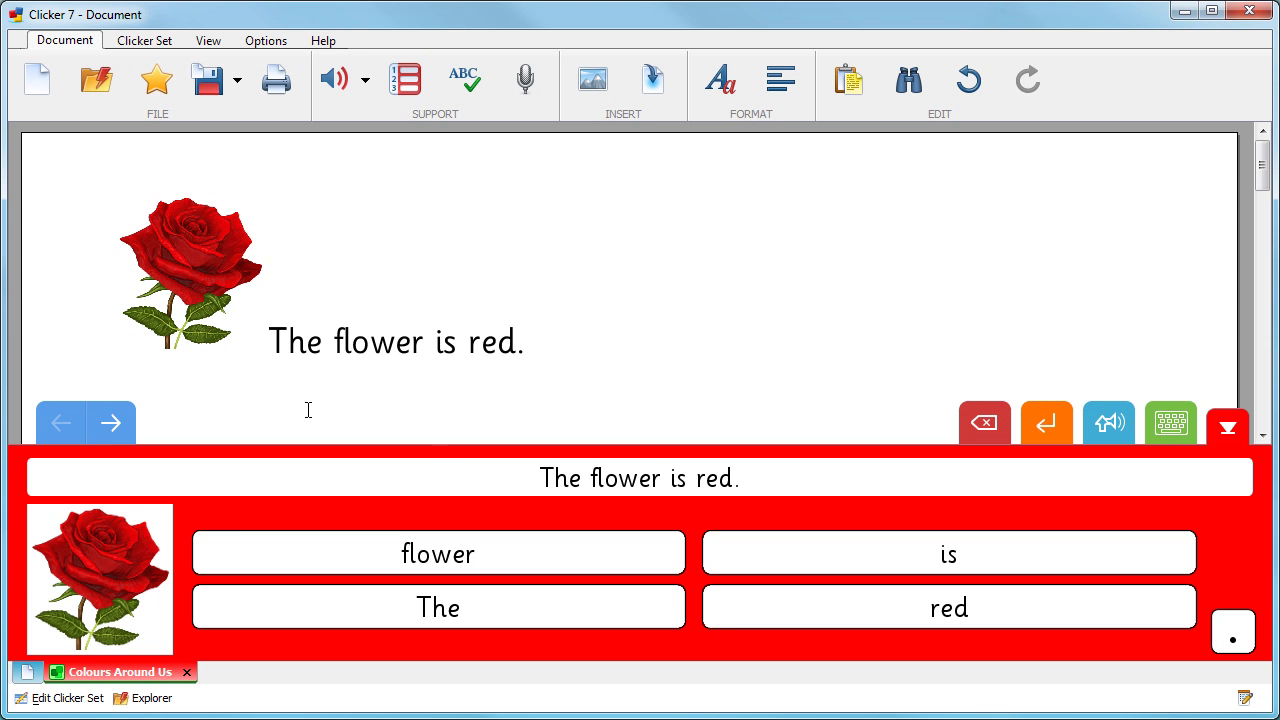
Step through the colour sentence sets, preview 'The car is blue.' and hear it spoken.
{"action": "left_click", "coordinate": [109, 421]}
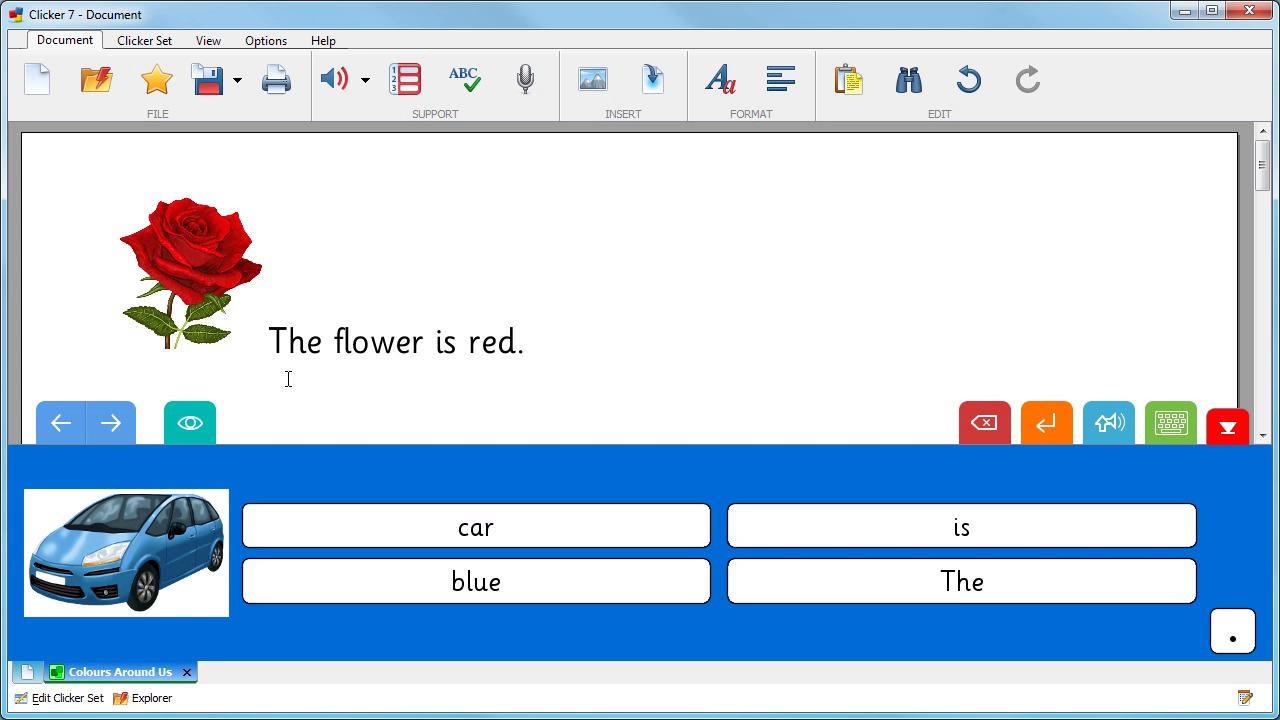
{"action": "left_click", "coordinate": [185, 423]}
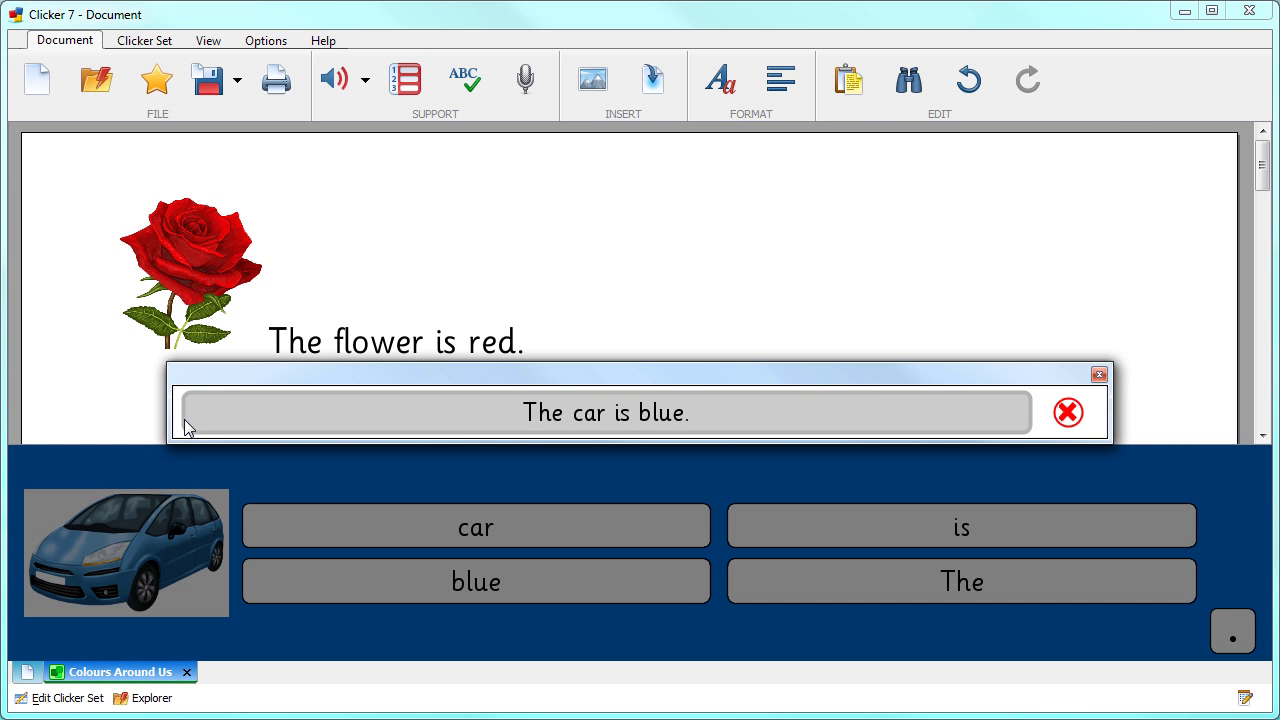
{"action": "left_click", "coordinate": [185, 427]}
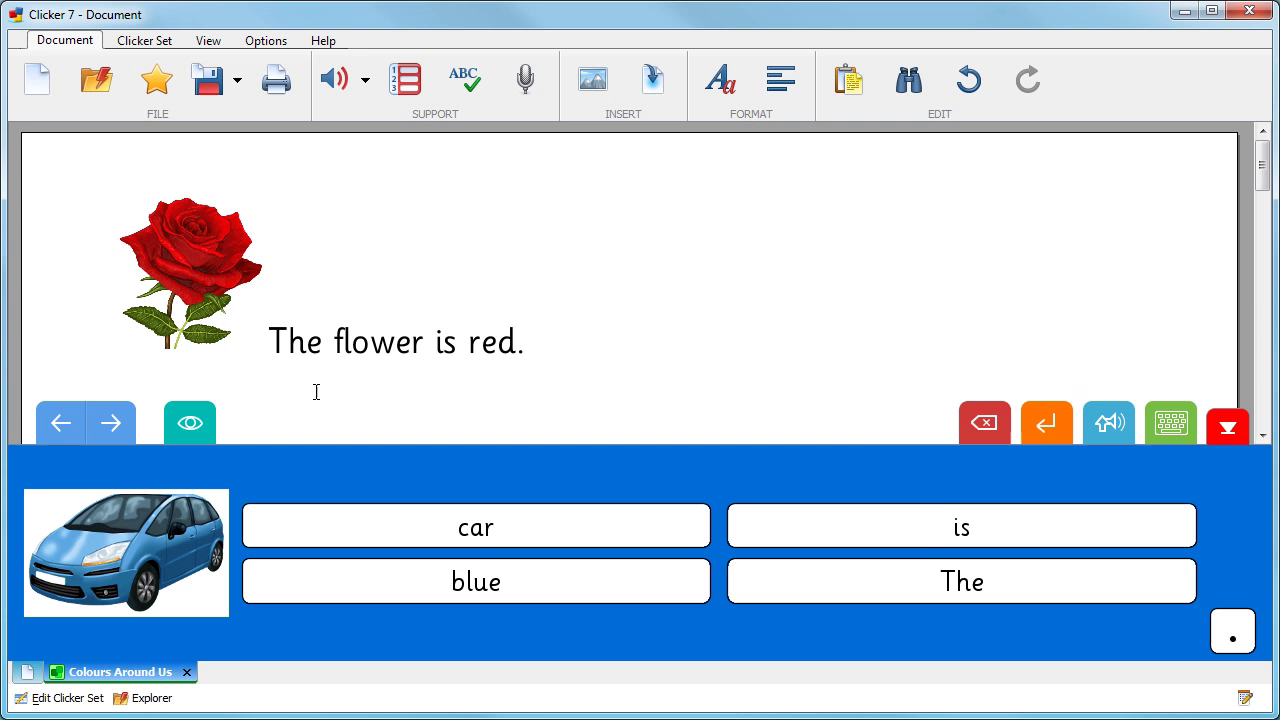
{"action": "left_click", "coordinate": [120, 421]}
{"action": "left_click", "coordinate": [190, 423]}
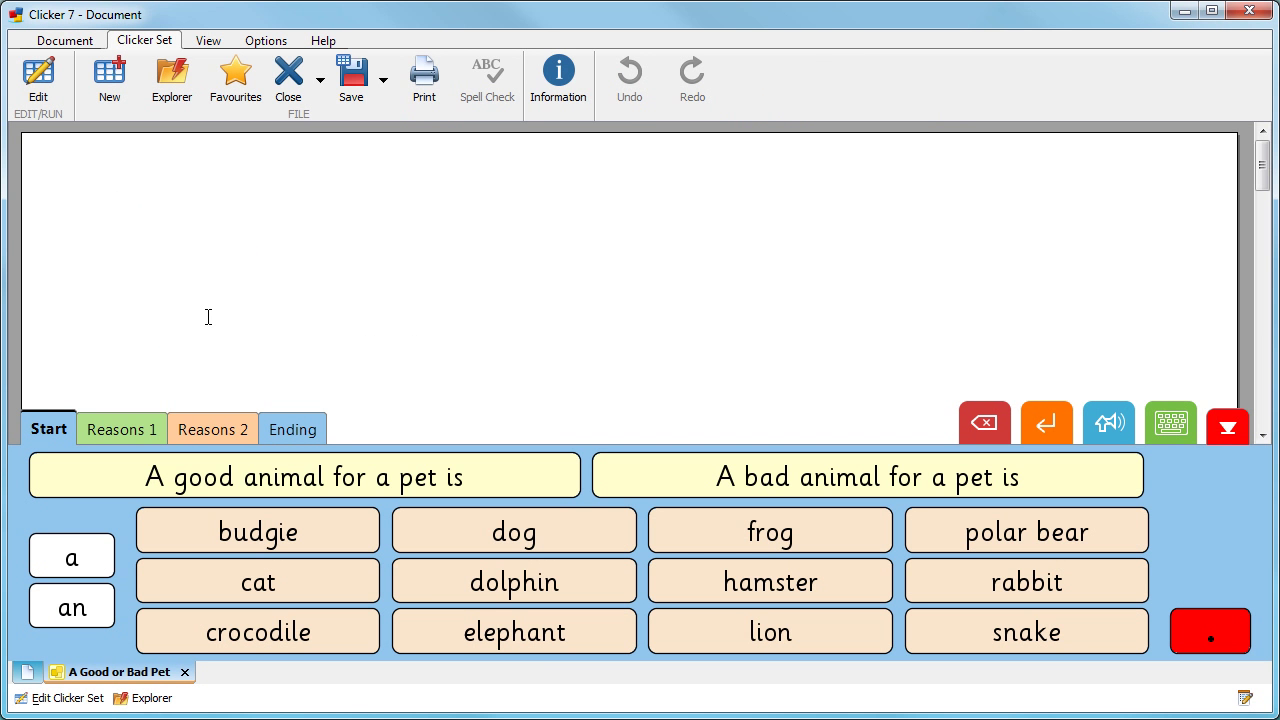
Write 'A bad animal for a pet is a lion.' from the grid cells.
{"action": "left_click", "coordinate": [620, 472]}
{"action": "left_click", "coordinate": [70, 552]}
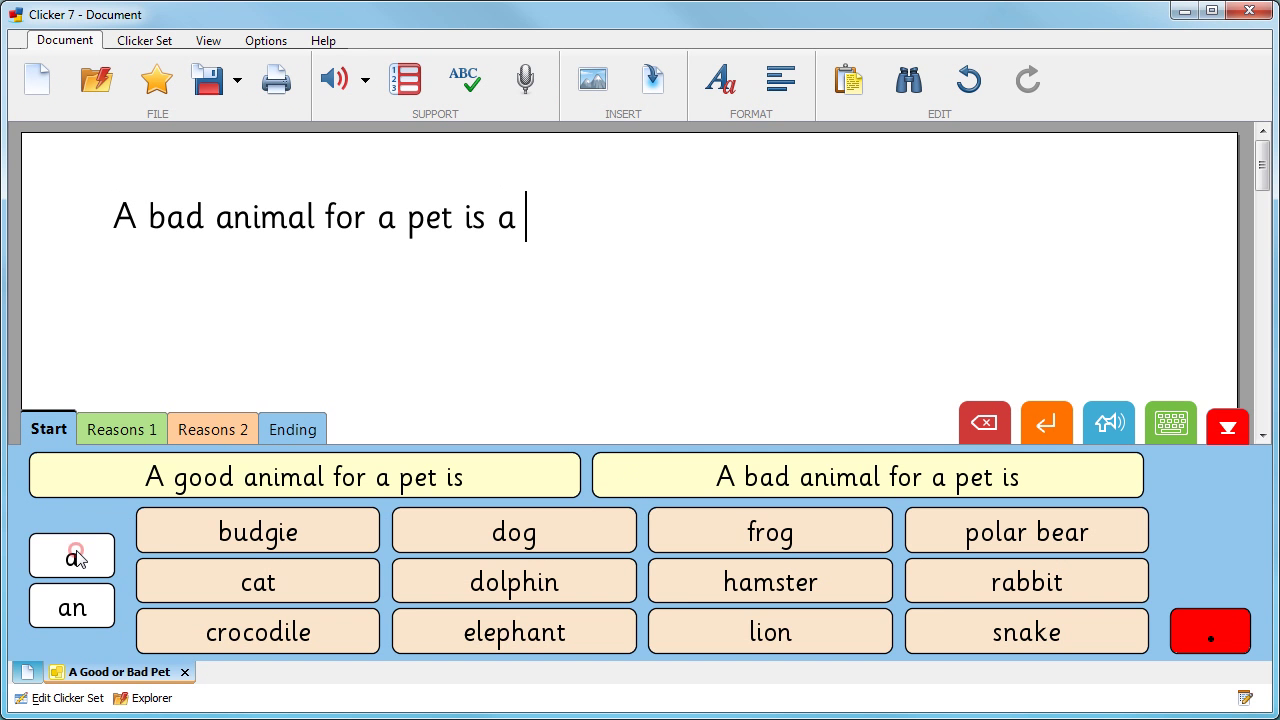
{"action": "left_click", "coordinate": [683, 615]}
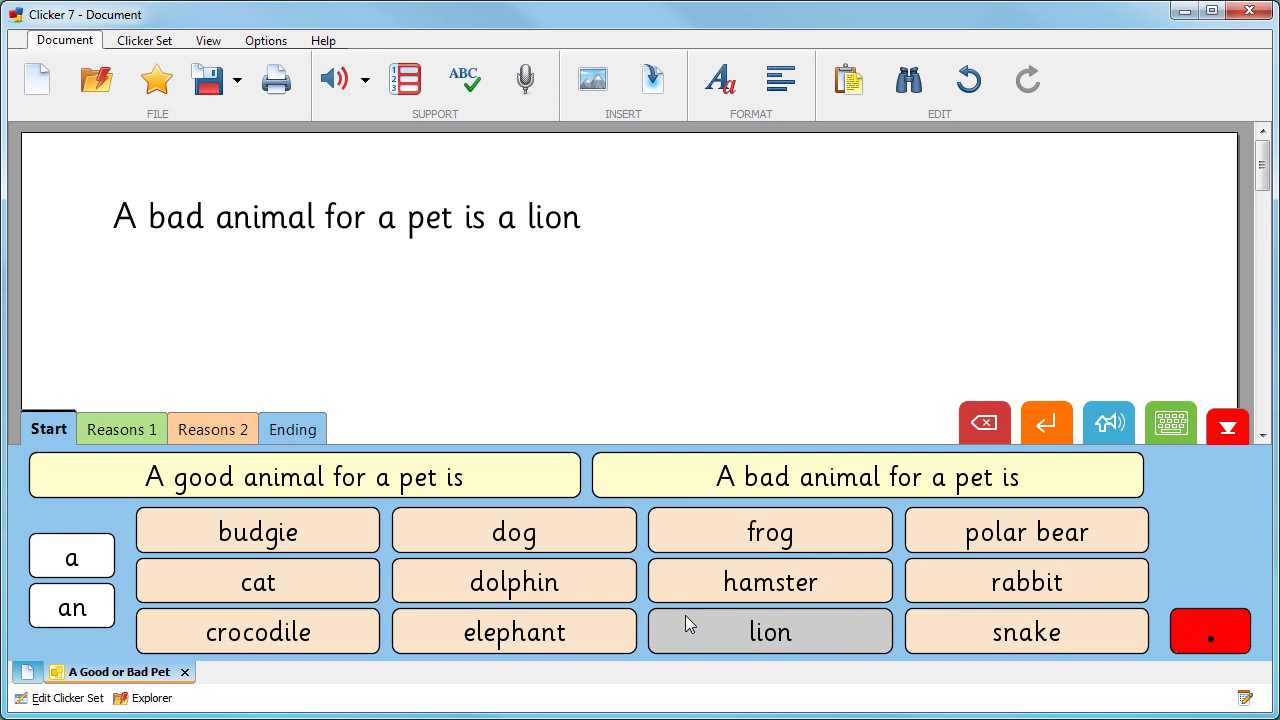
{"action": "left_click", "coordinate": [1213, 620]}
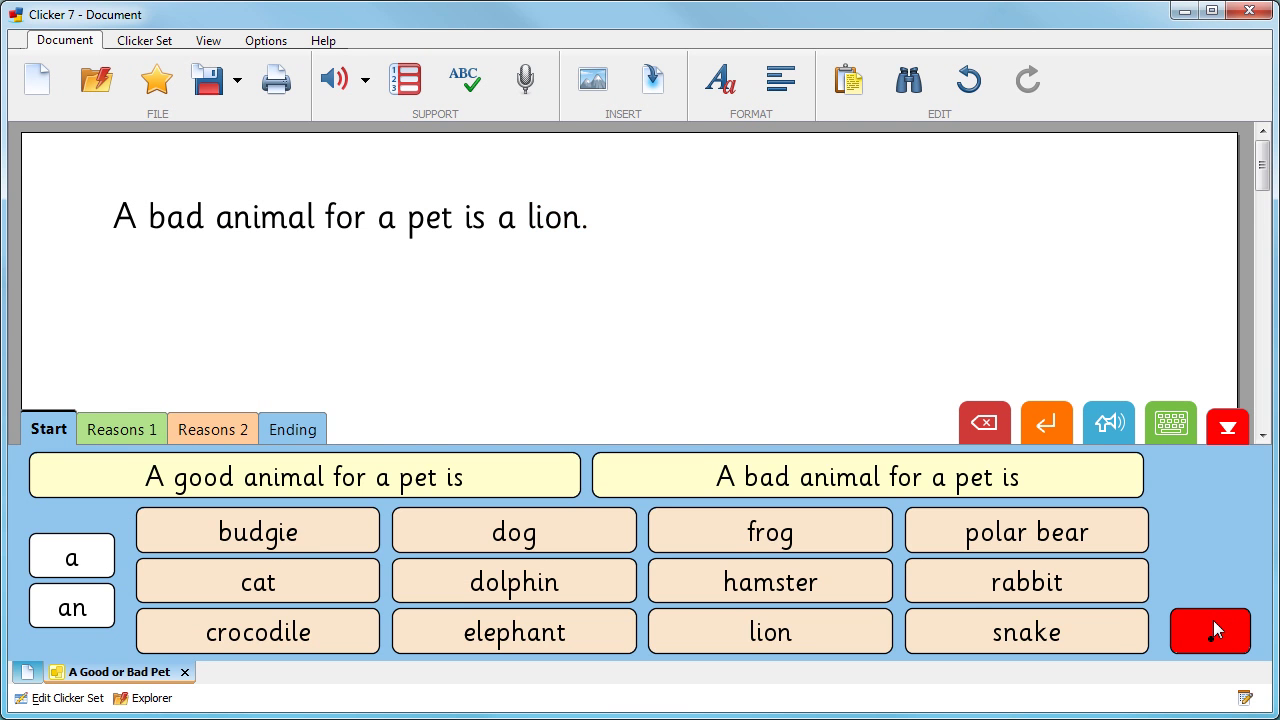
Look over the Reasons 1, Reasons 2 and Ending word tabs.
{"action": "left_click", "coordinate": [118, 428]}
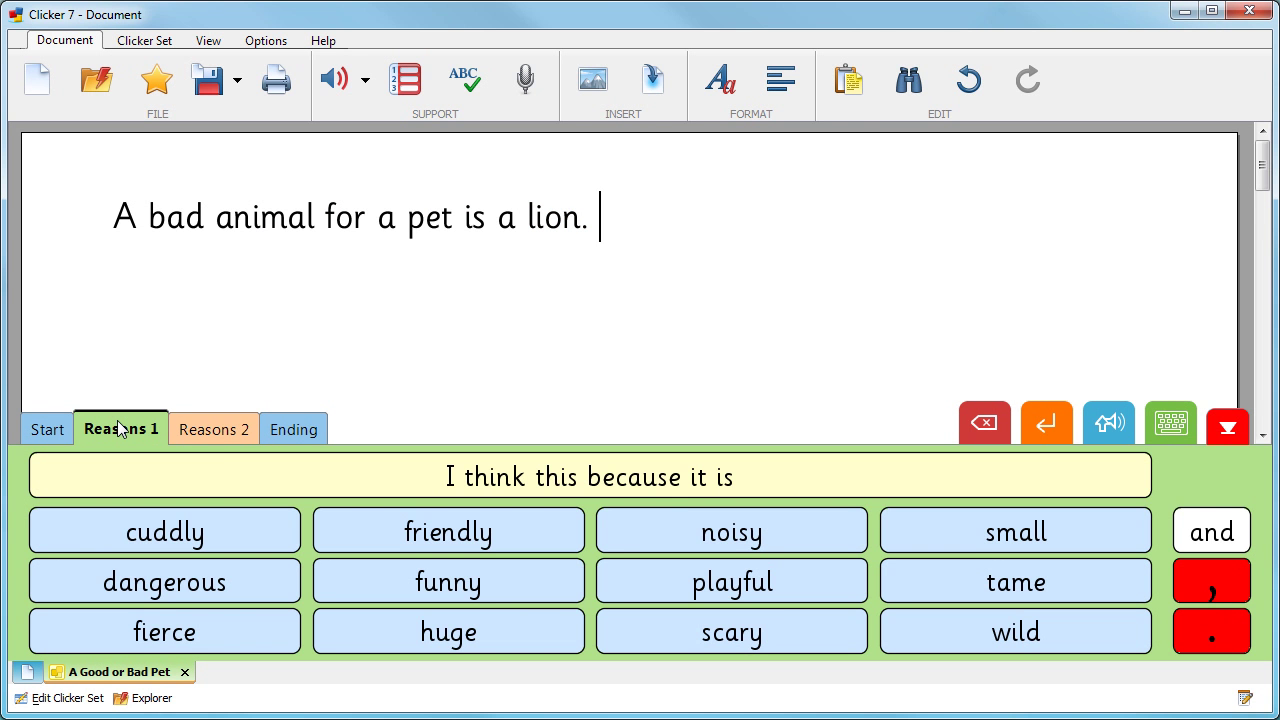
{"action": "left_click", "coordinate": [209, 428]}
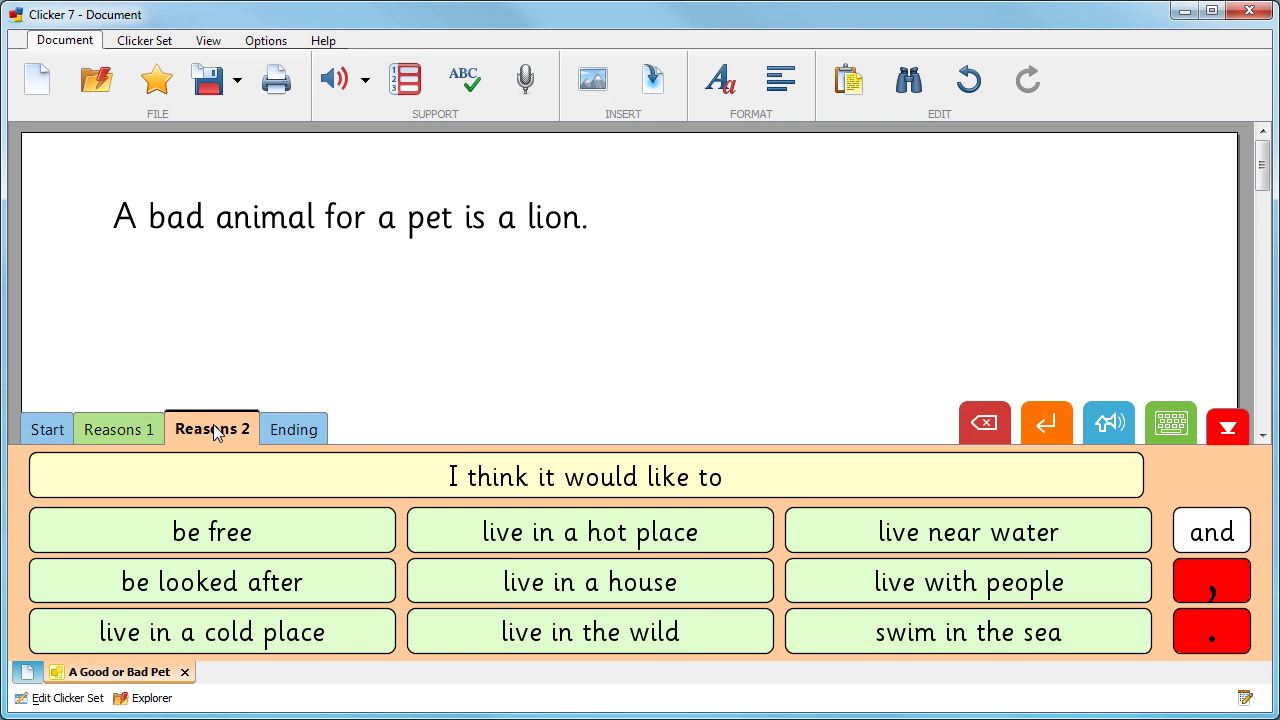
{"action": "left_click", "coordinate": [306, 432]}
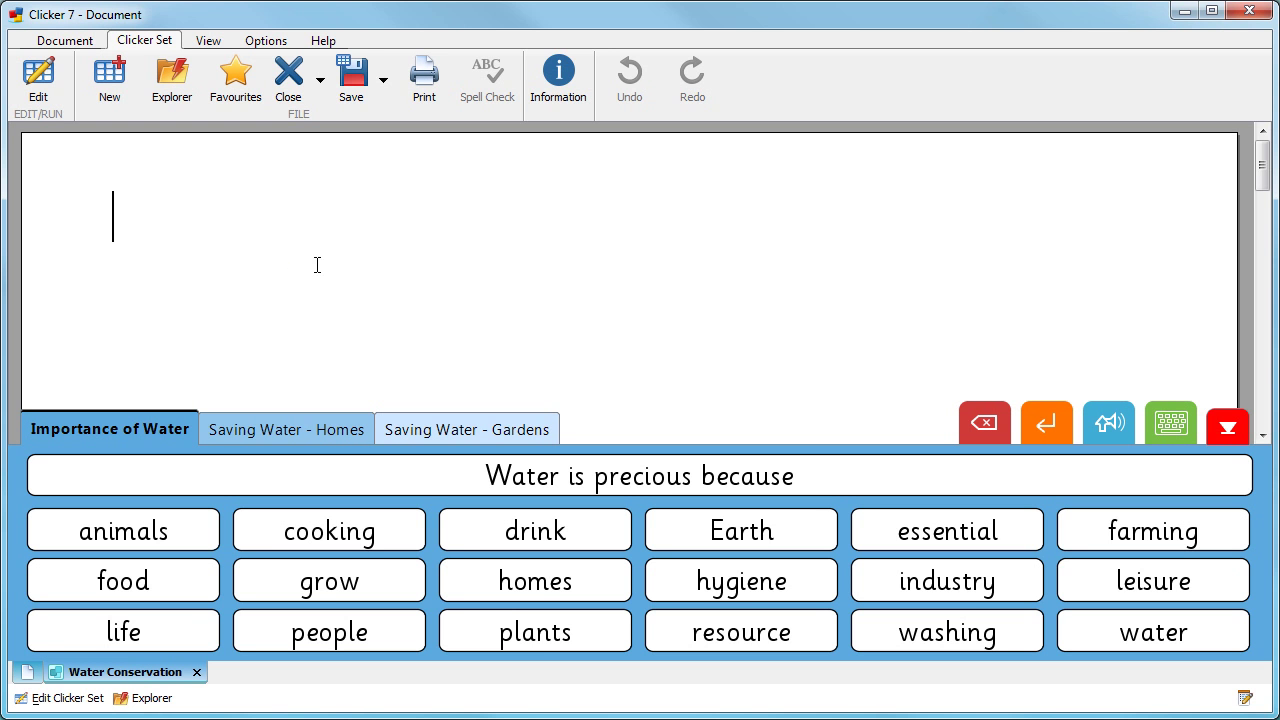
Build 'Water is precious because life' from cells and type 'depends on it.'.
{"action": "left_click", "coordinate": [852, 484]}
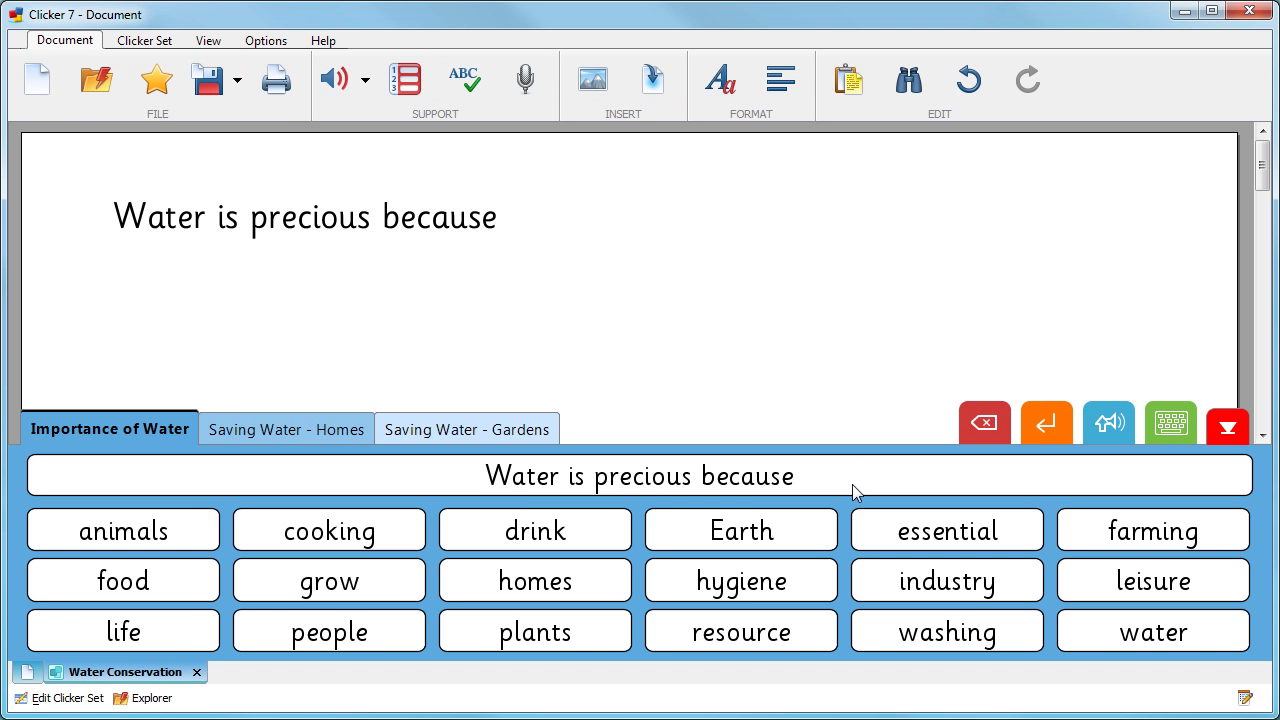
{"action": "left_click", "coordinate": [181, 632]}
{"action": "type", "text": "depends "}
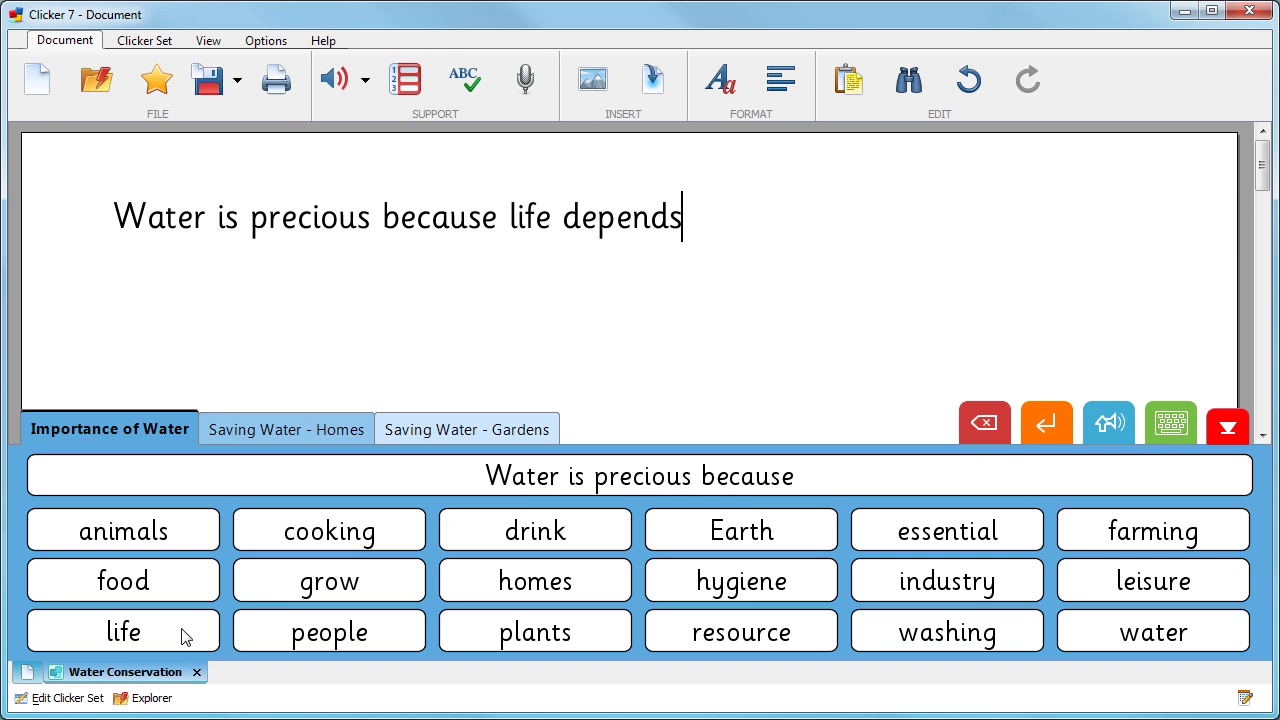
{"action": "type", "text": "on it."}
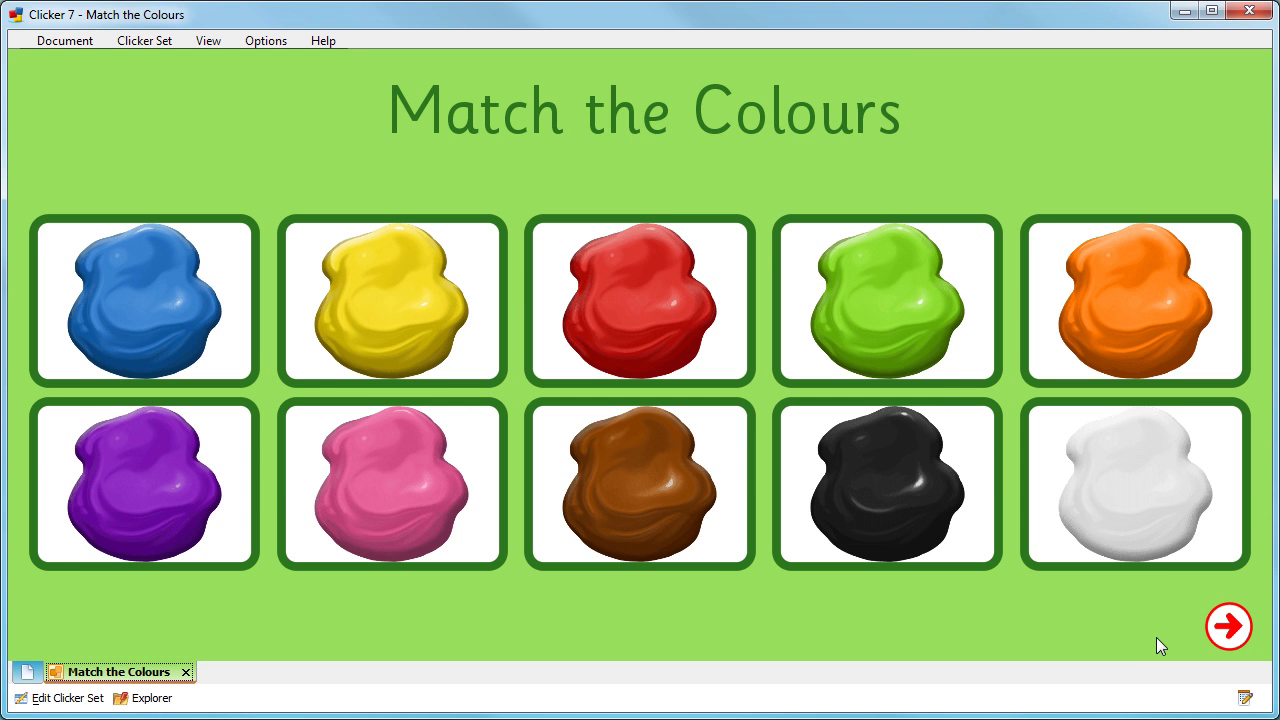
Play Match the Colours by hearing the spoken colour and picking its card.
{"action": "left_click", "coordinate": [1227, 625]}
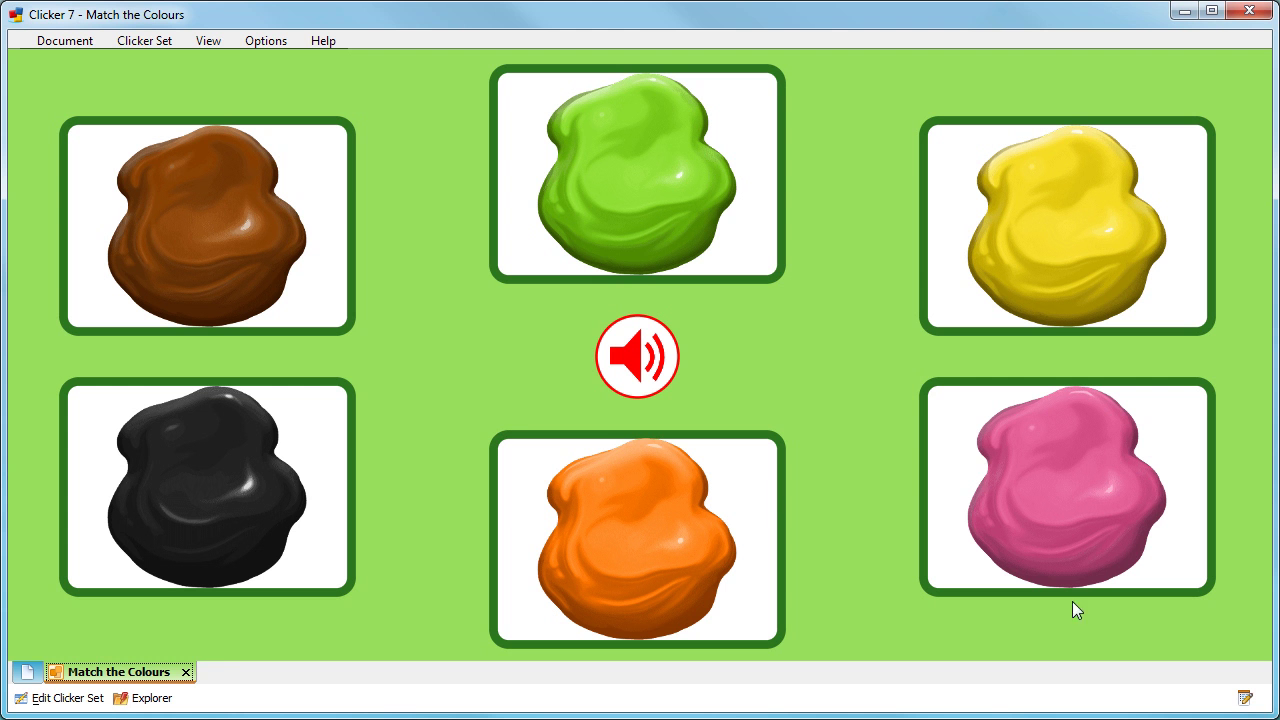
{"action": "left_click", "coordinate": [610, 368]}
{"action": "left_click", "coordinate": [1057, 240]}
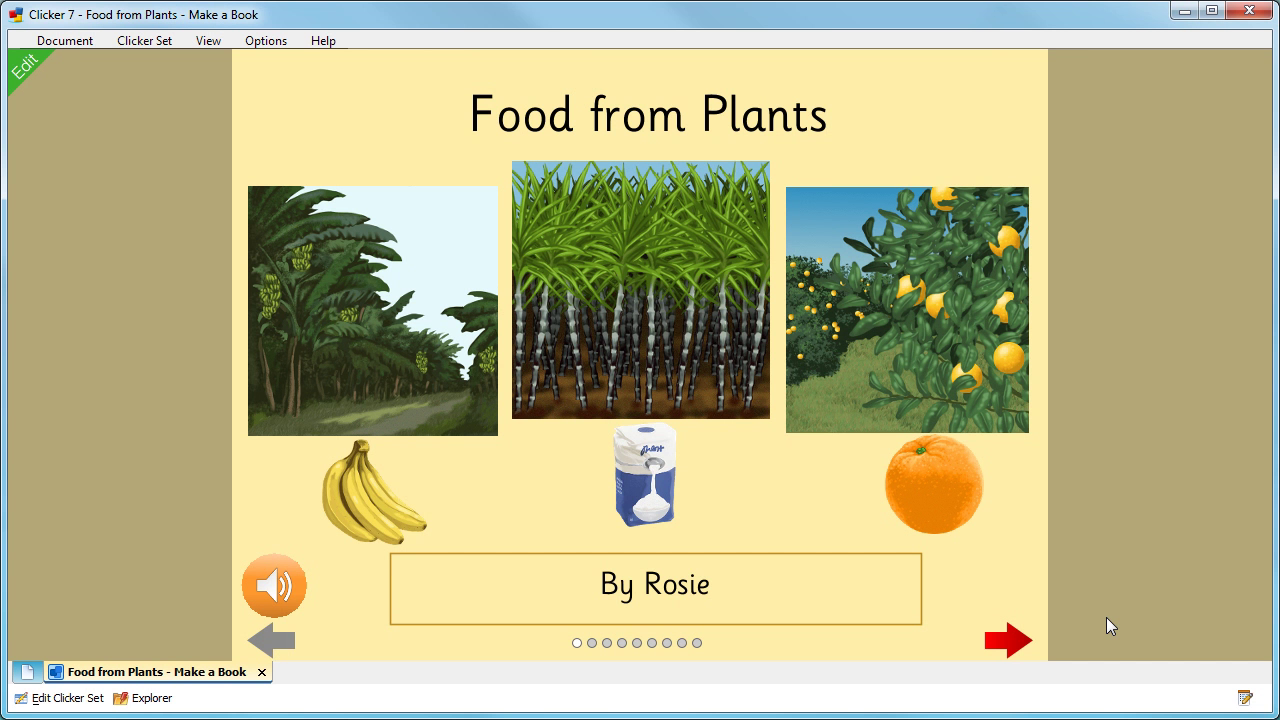
Write 'Apples grow from seeds in orchards.' on the Apples page using word cells and typing.
{"action": "left_click", "coordinate": [1006, 642]}
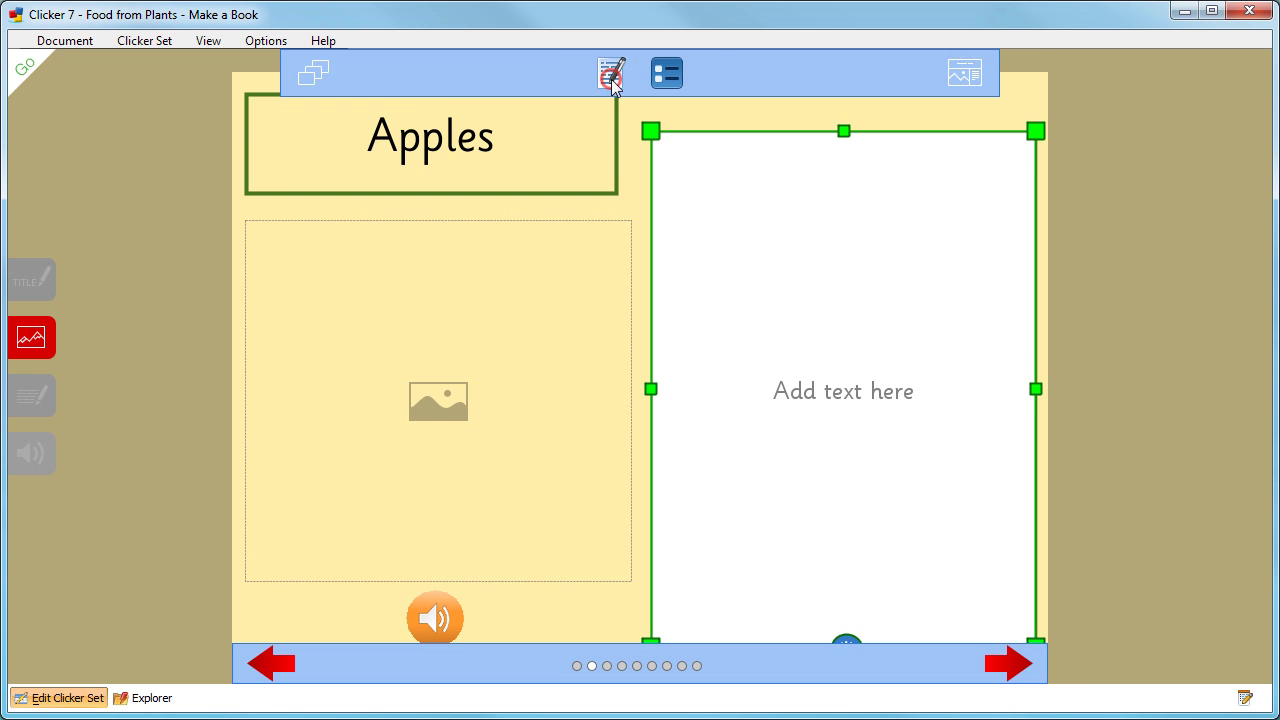
{"action": "left_click", "coordinate": [611, 79]}
{"action": "left_click", "coordinate": [577, 76]}
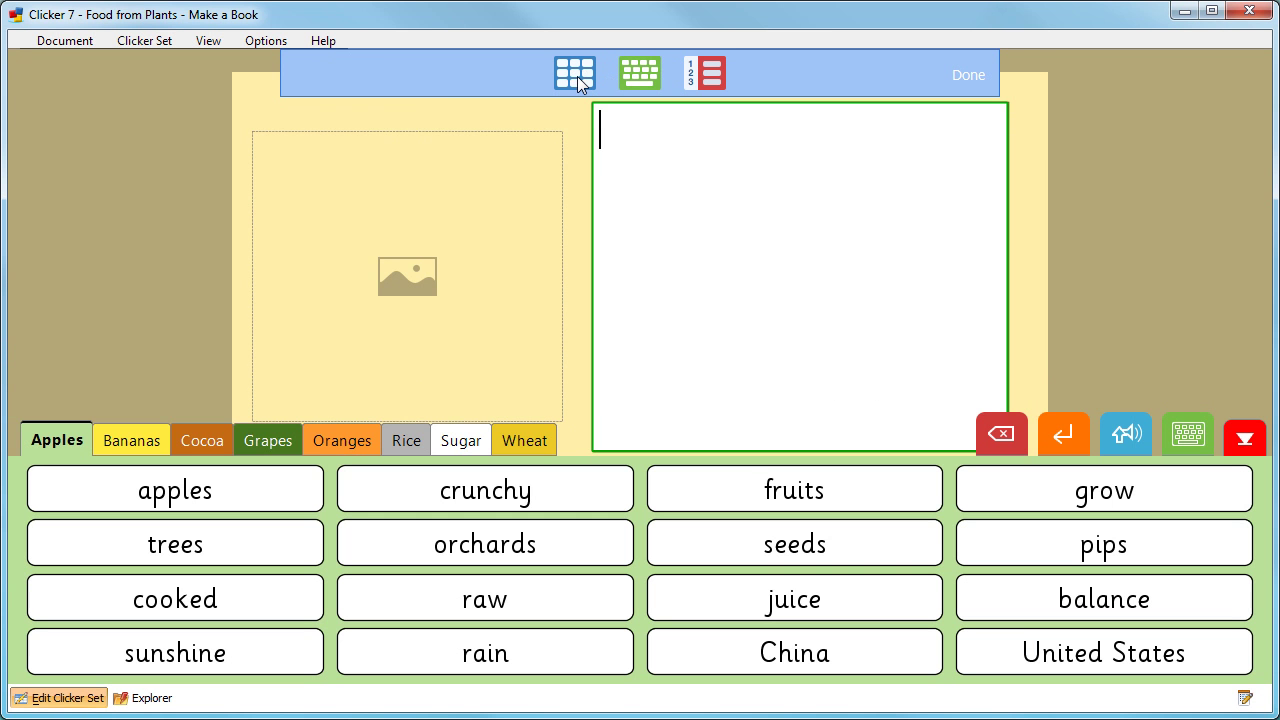
{"action": "left_click", "coordinate": [251, 472]}
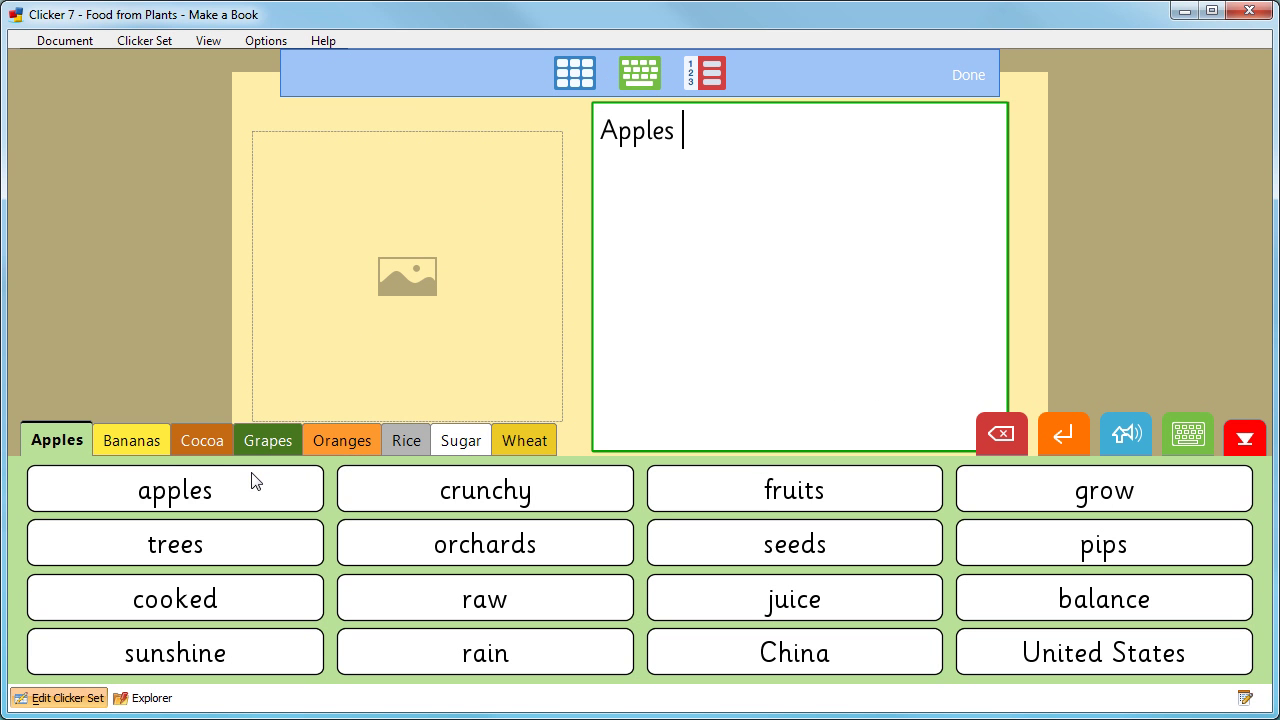
{"action": "left_click", "coordinate": [1023, 473]}
{"action": "type", "text": "from"}
{"action": "left_click", "coordinate": [895, 544]}
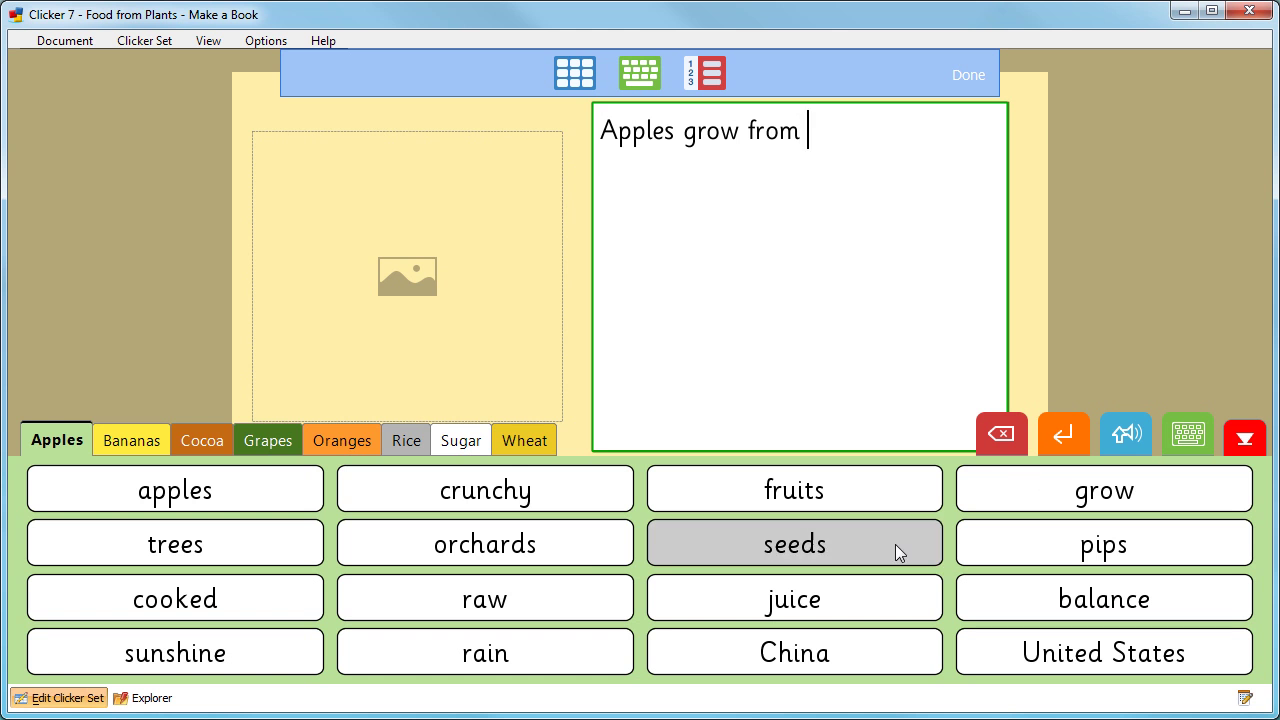
{"action": "type", "text": "seeds in"}
{"action": "left_click", "coordinate": [586, 548]}
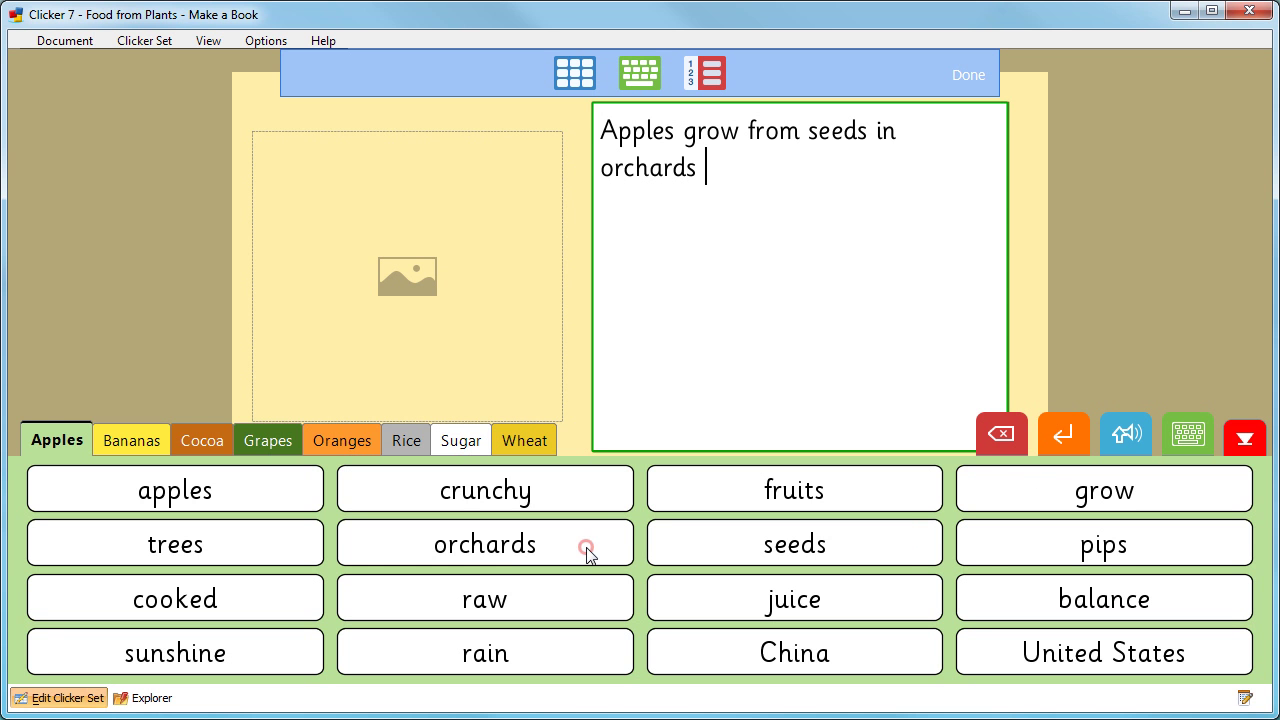
{"action": "type", "text": "."}
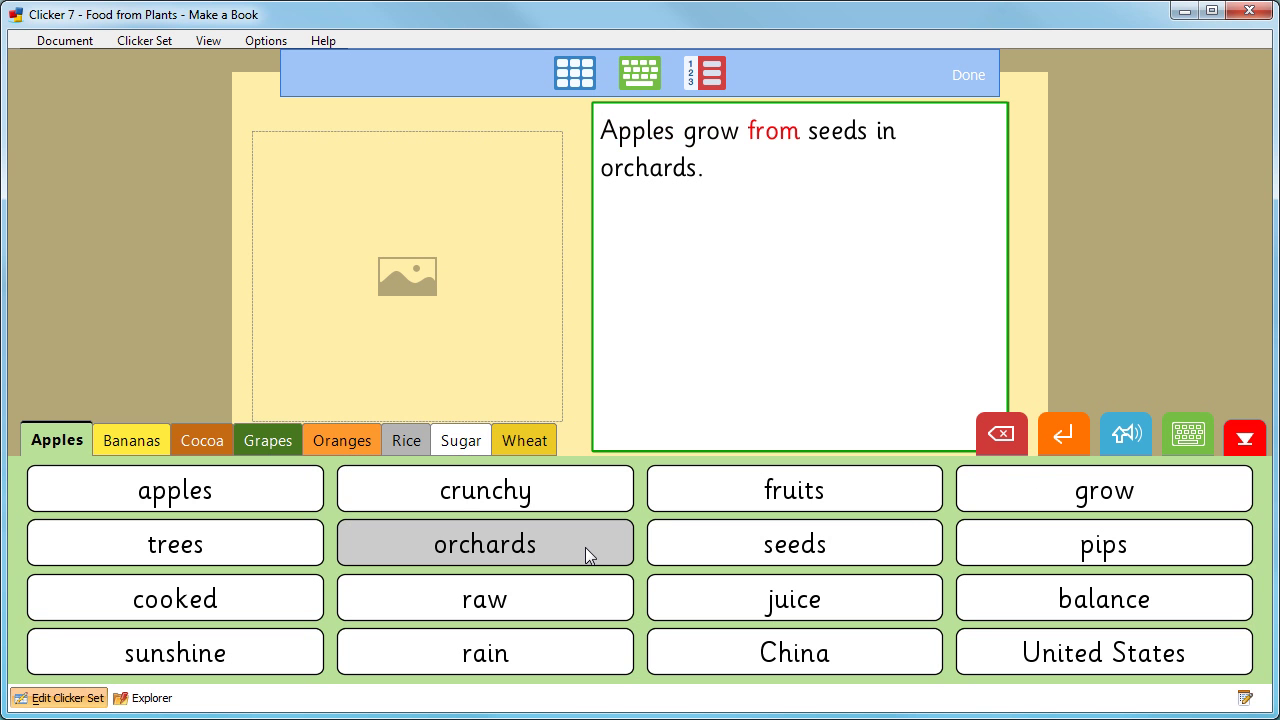
{"action": "left_click", "coordinate": [968, 75]}
Put the green apple picture into the page's empty picture box.
{"action": "left_click", "coordinate": [571, 303]}
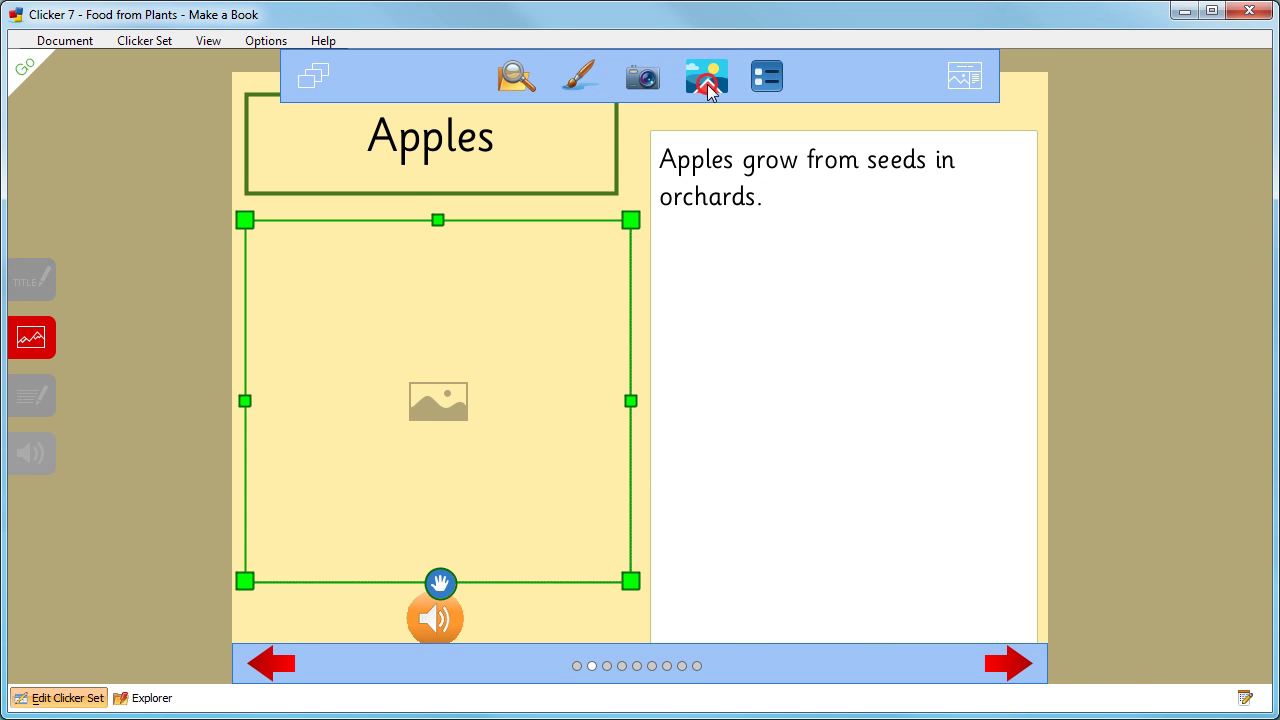
{"action": "left_click", "coordinate": [707, 84]}
{"action": "left_click", "coordinate": [115, 493]}
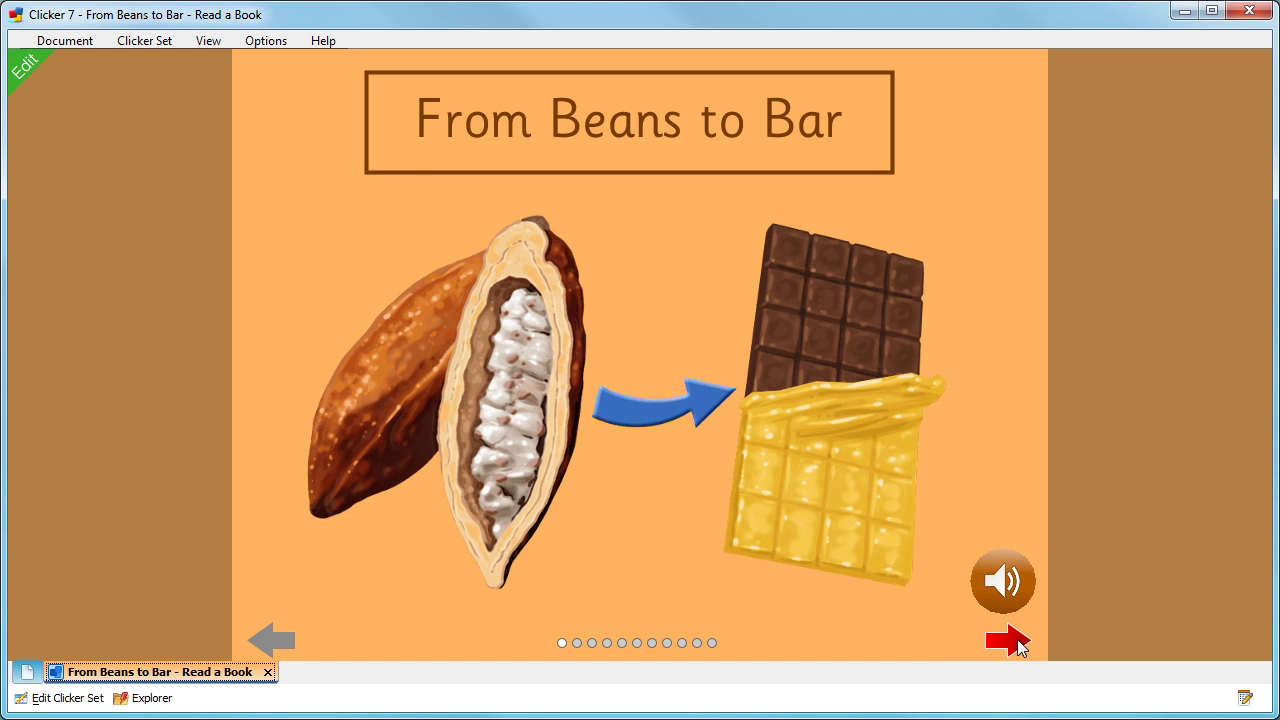
Turn to the cacao page of From Beans to Bar, read it aloud, then stop.
{"action": "left_click", "coordinate": [1008, 641]}
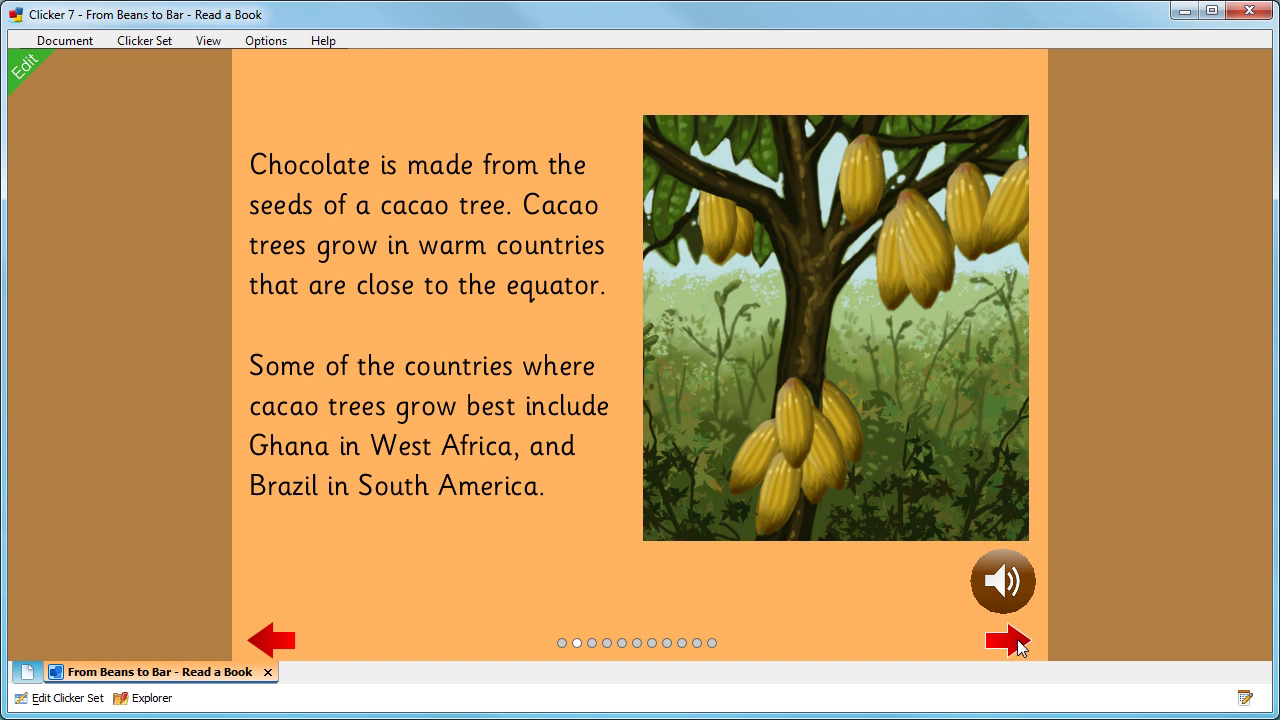
{"action": "left_click", "coordinate": [1015, 586]}
{"action": "left_click", "coordinate": [1015, 590]}
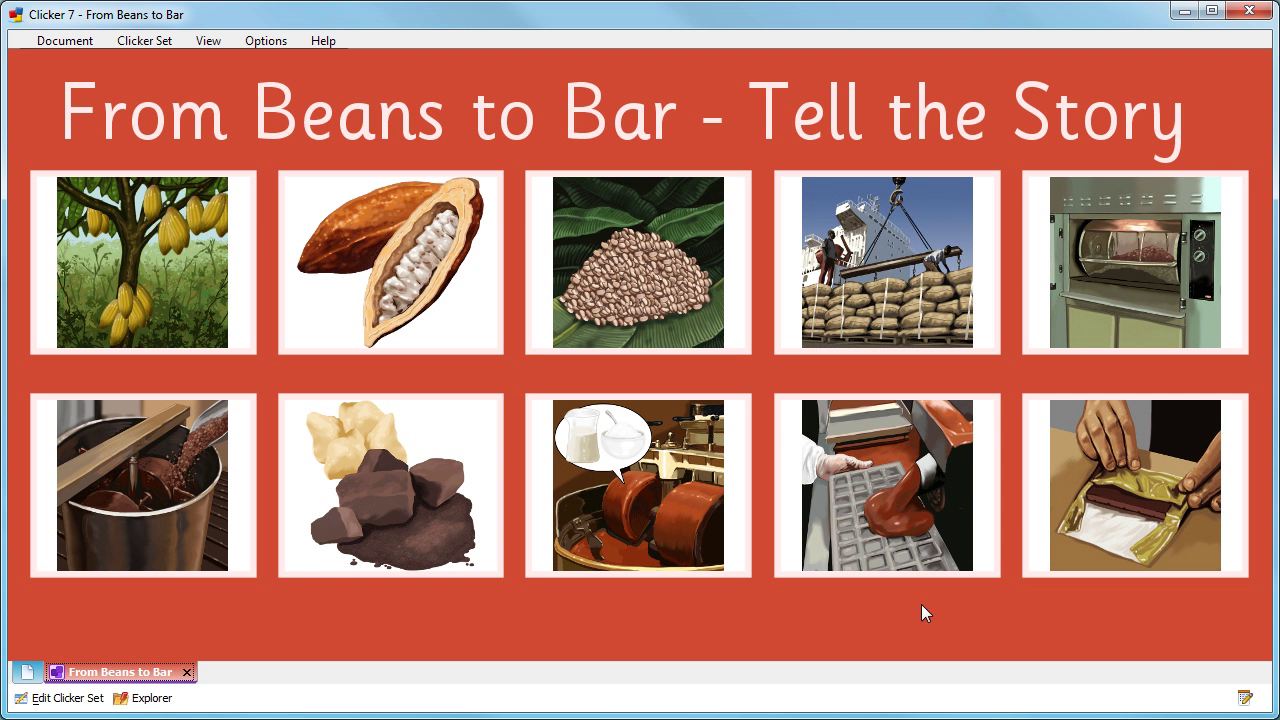
Enlarge the cacao tree picture, then record and keep a spoken message for it.
{"action": "left_click", "coordinate": [125, 190]}
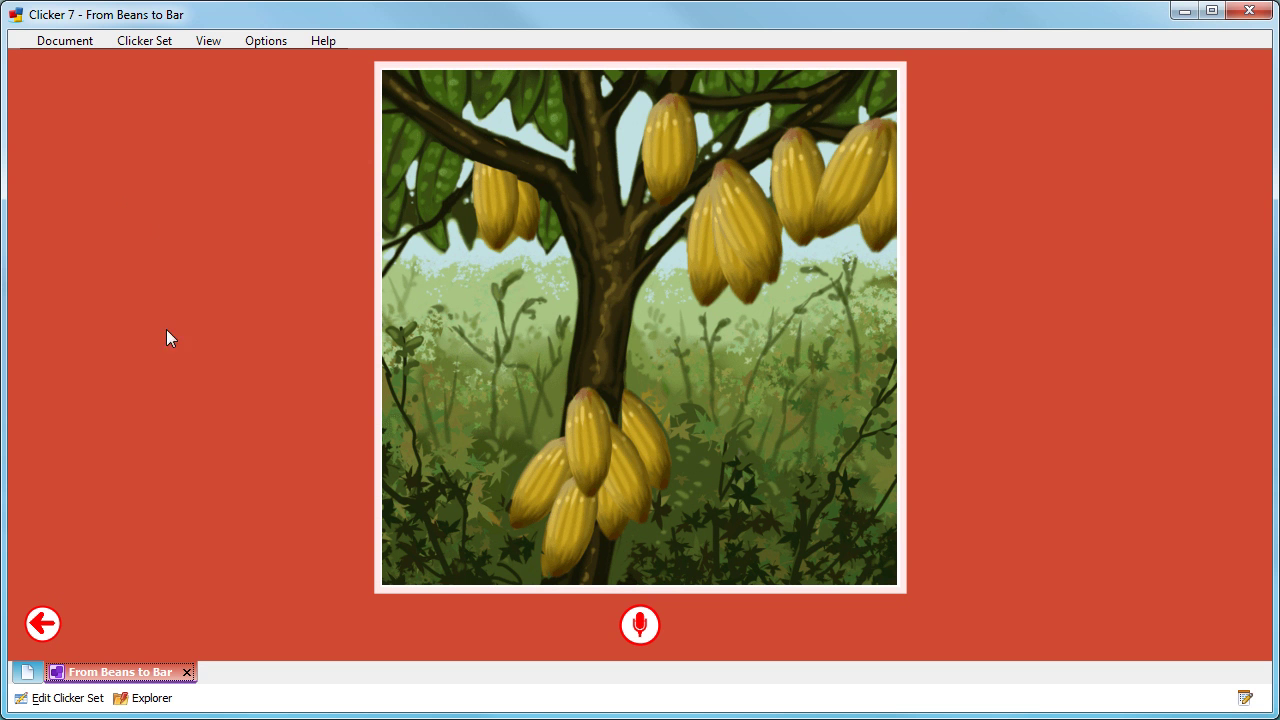
{"action": "left_click", "coordinate": [640, 625]}
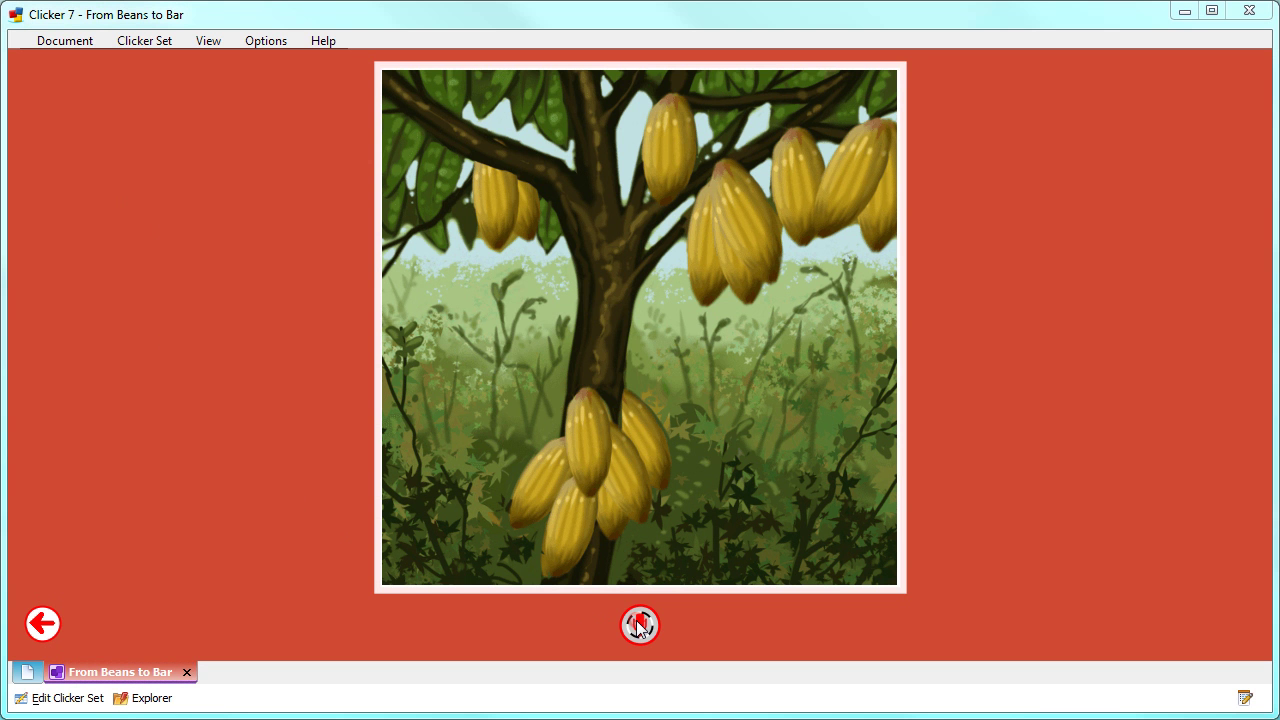
{"action": "left_click", "coordinate": [604, 375]}
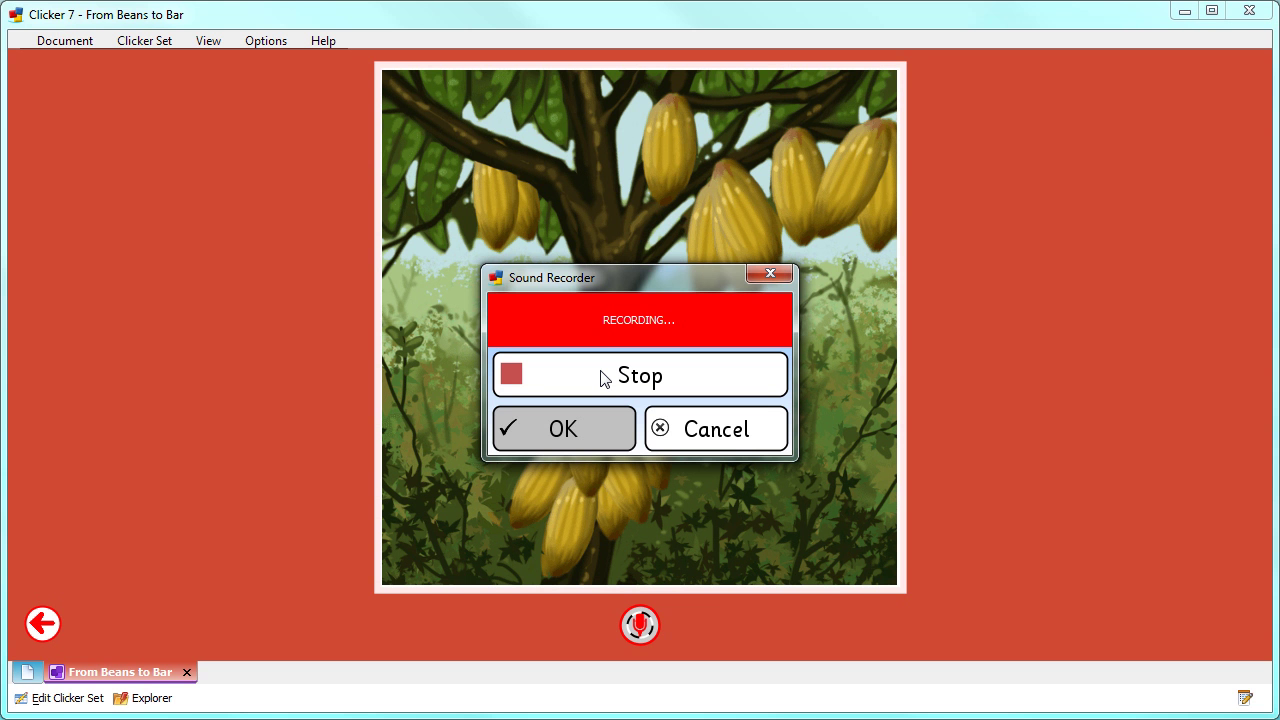
{"action": "left_click", "coordinate": [604, 375]}
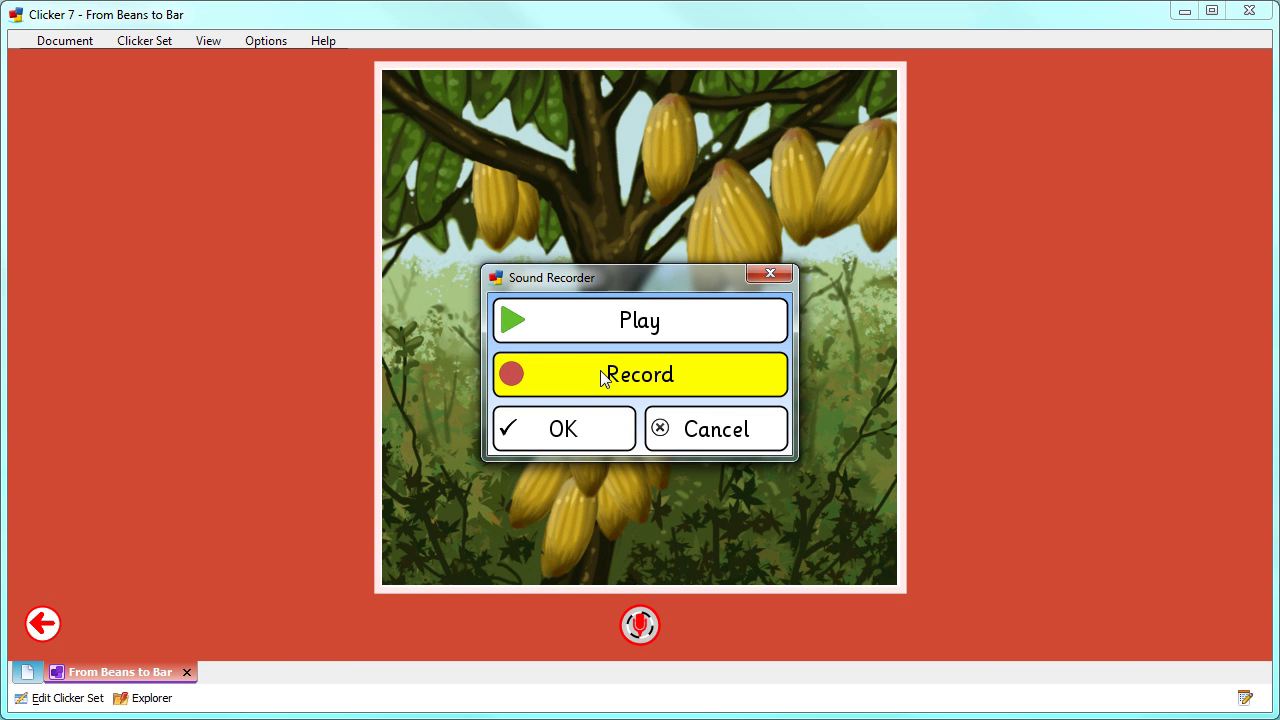
{"action": "left_click", "coordinate": [588, 420]}
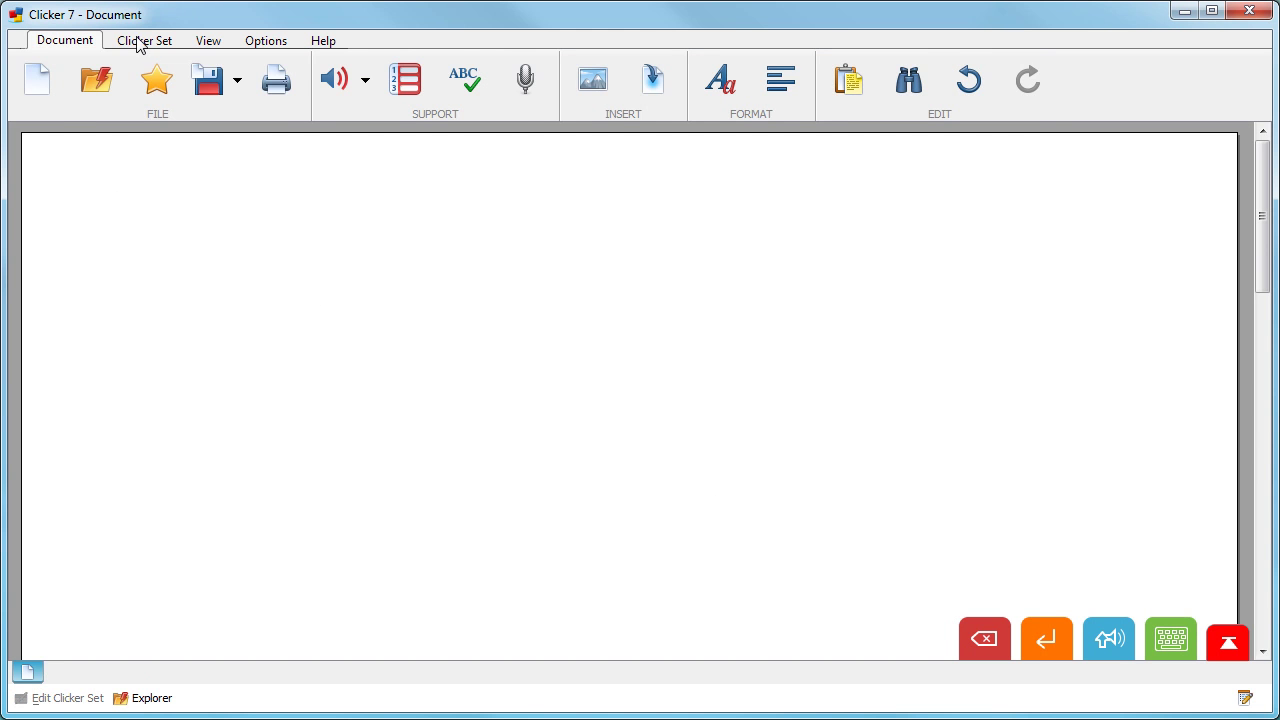
Build a new Sentence Set from the five pasted senses sentences.
{"action": "left_click", "coordinate": [139, 42]}
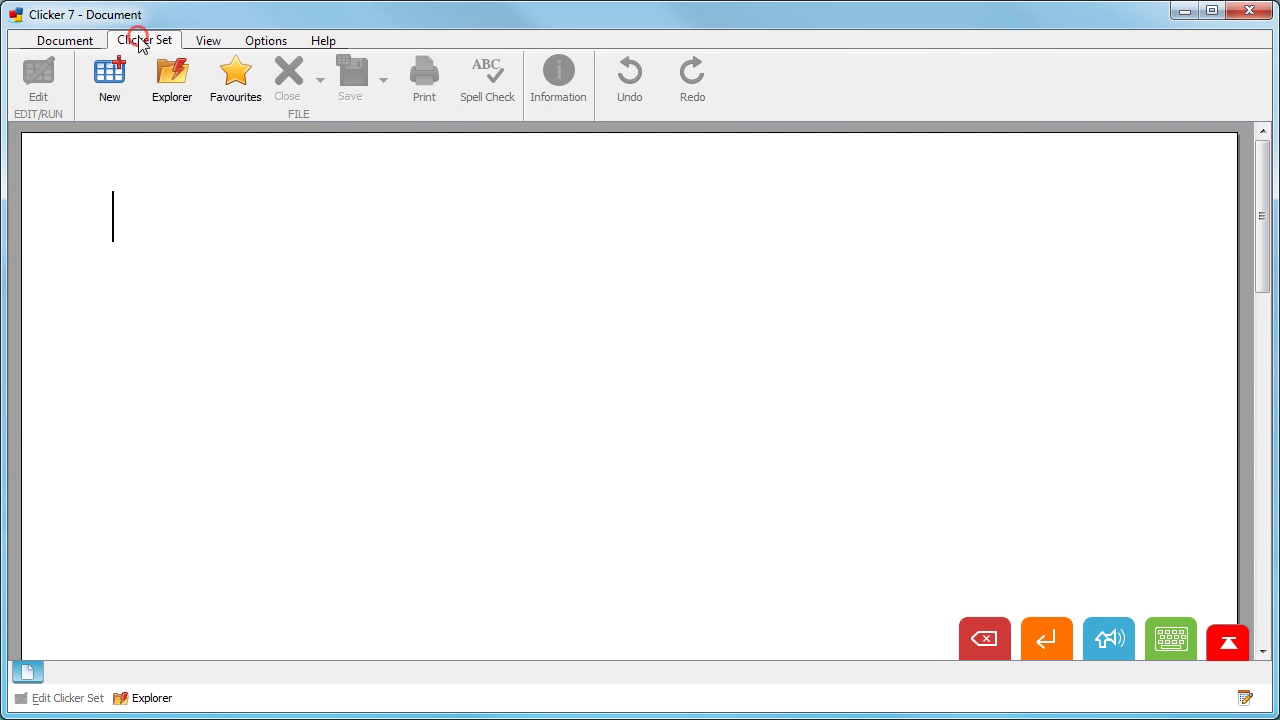
{"action": "left_click", "coordinate": [117, 88]}
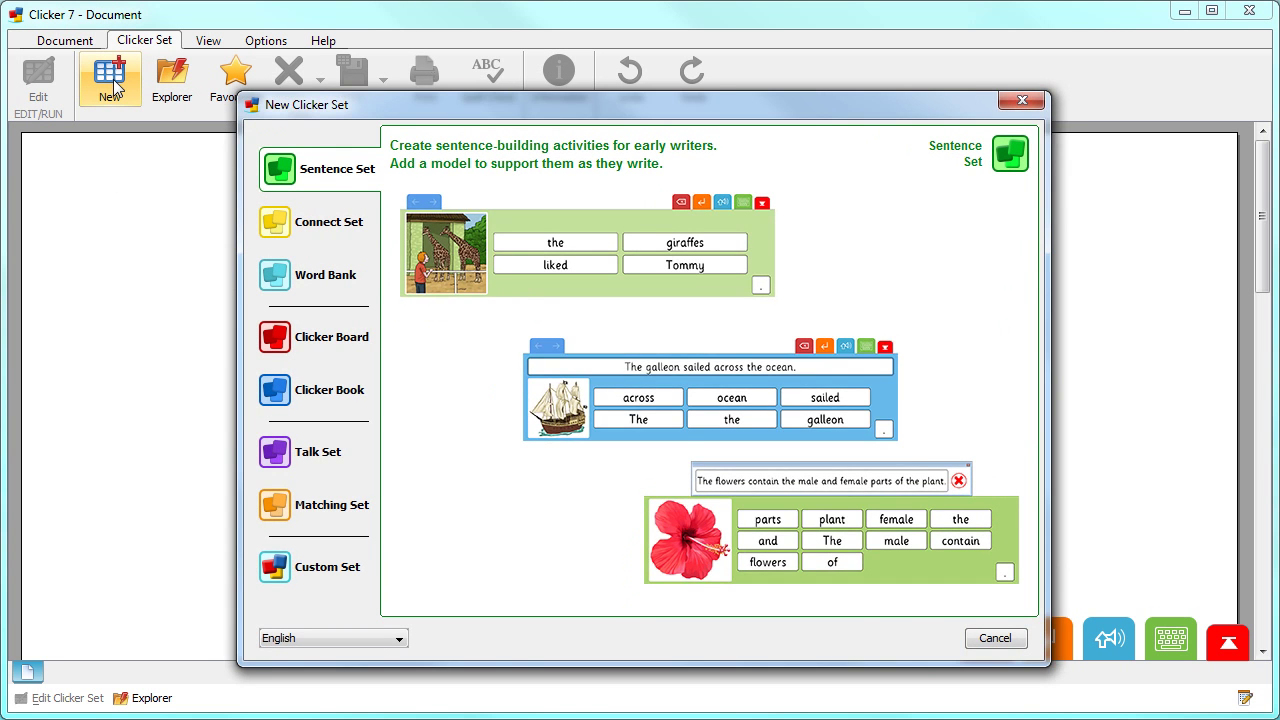
{"action": "left_click", "coordinate": [338, 172]}
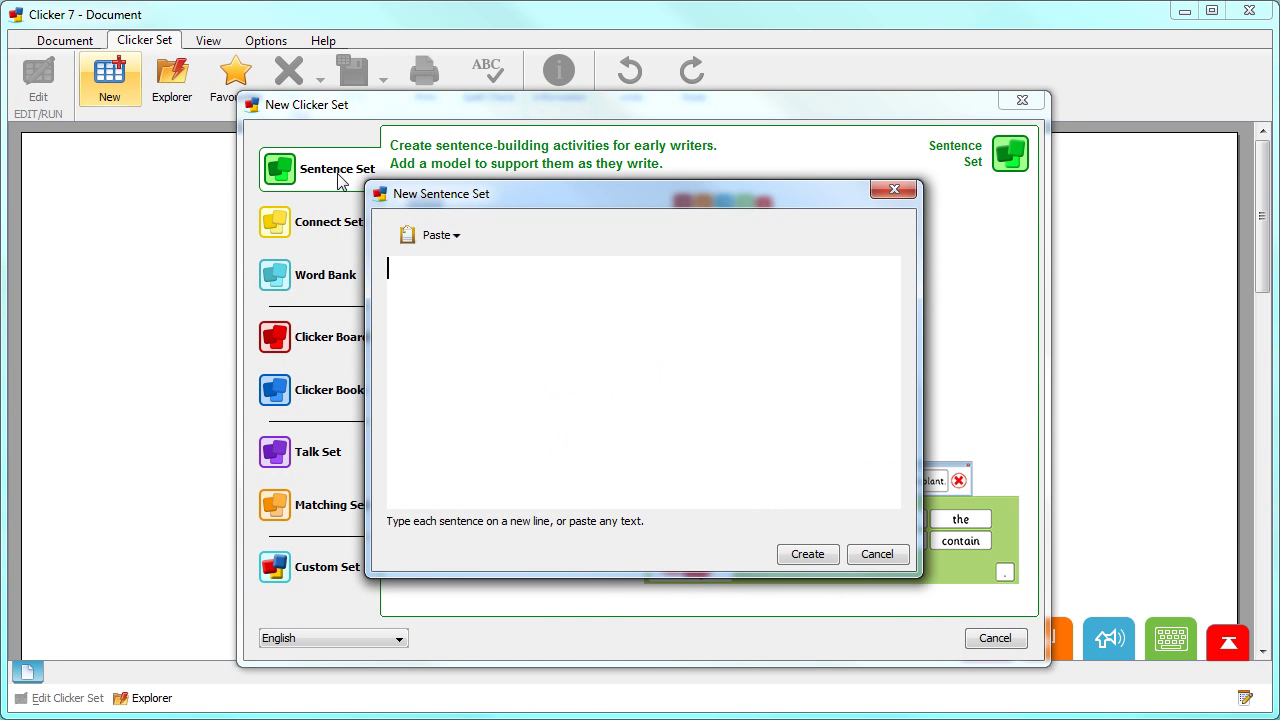
{"action": "type", "text": "I use my eyes to see. I use my ears to hear. I use my fingers to touch. I use my nose to smell. I use my tongue to taste."}
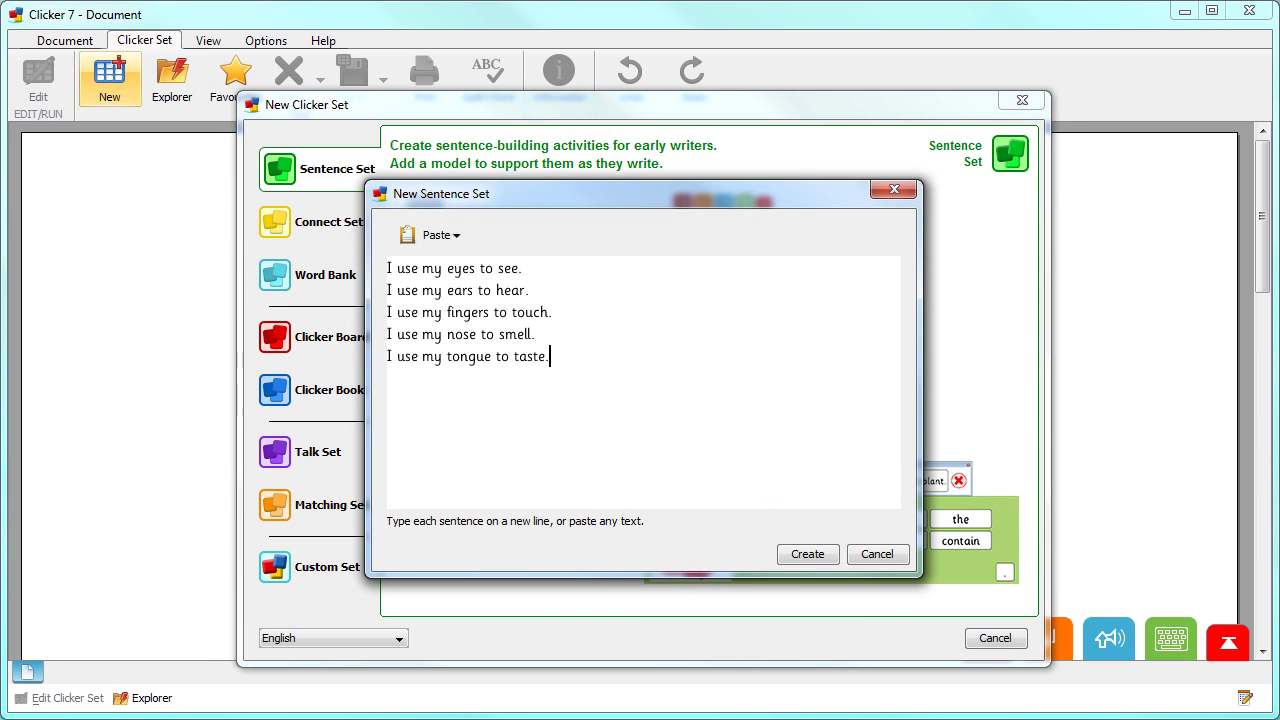
{"action": "left_click", "coordinate": [803, 554]}
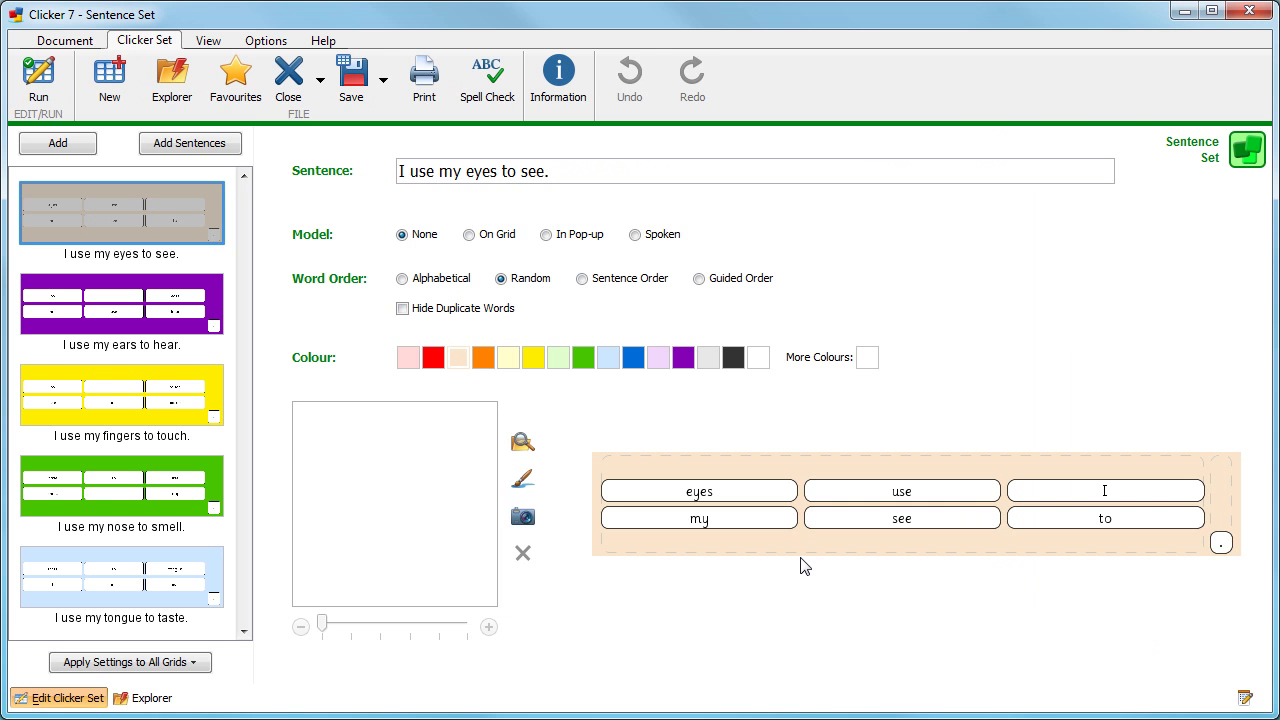
Show the model sentence on all five grids, make the eyes grid red, and run the set.
{"action": "left_click", "coordinate": [468, 235]}
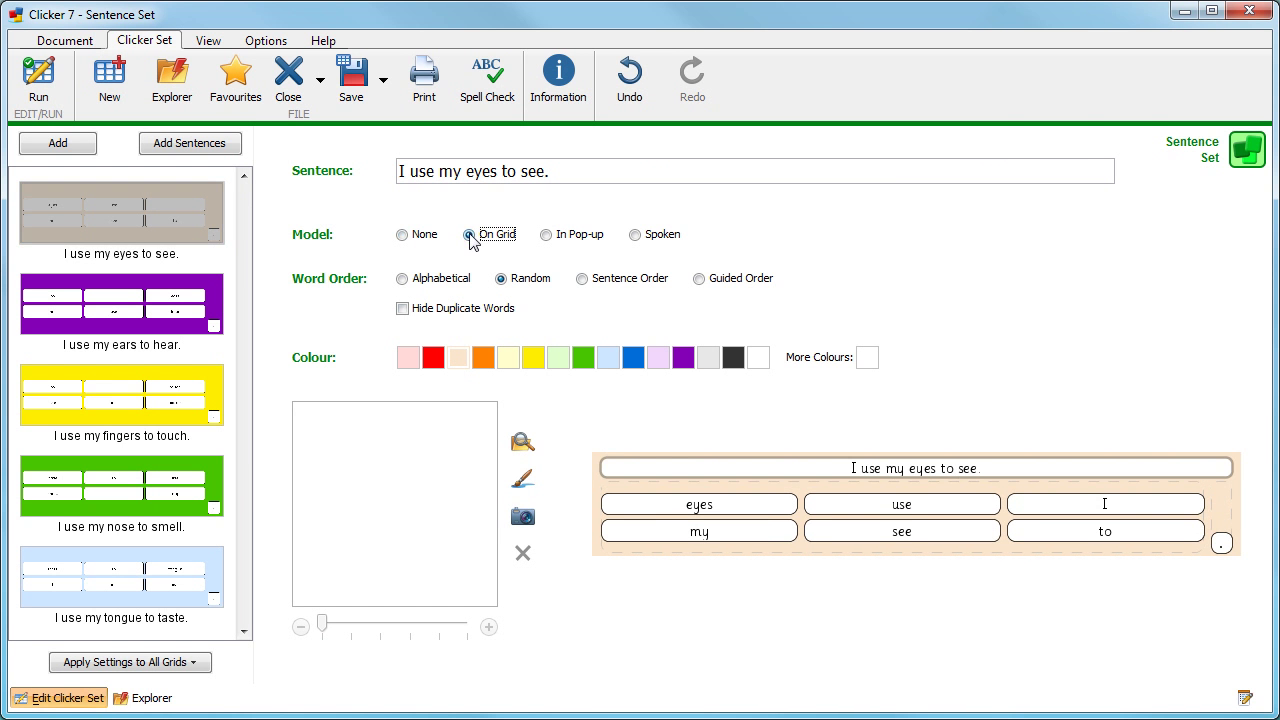
{"action": "left_click", "coordinate": [180, 657]}
{"action": "left_click", "coordinate": [180, 615]}
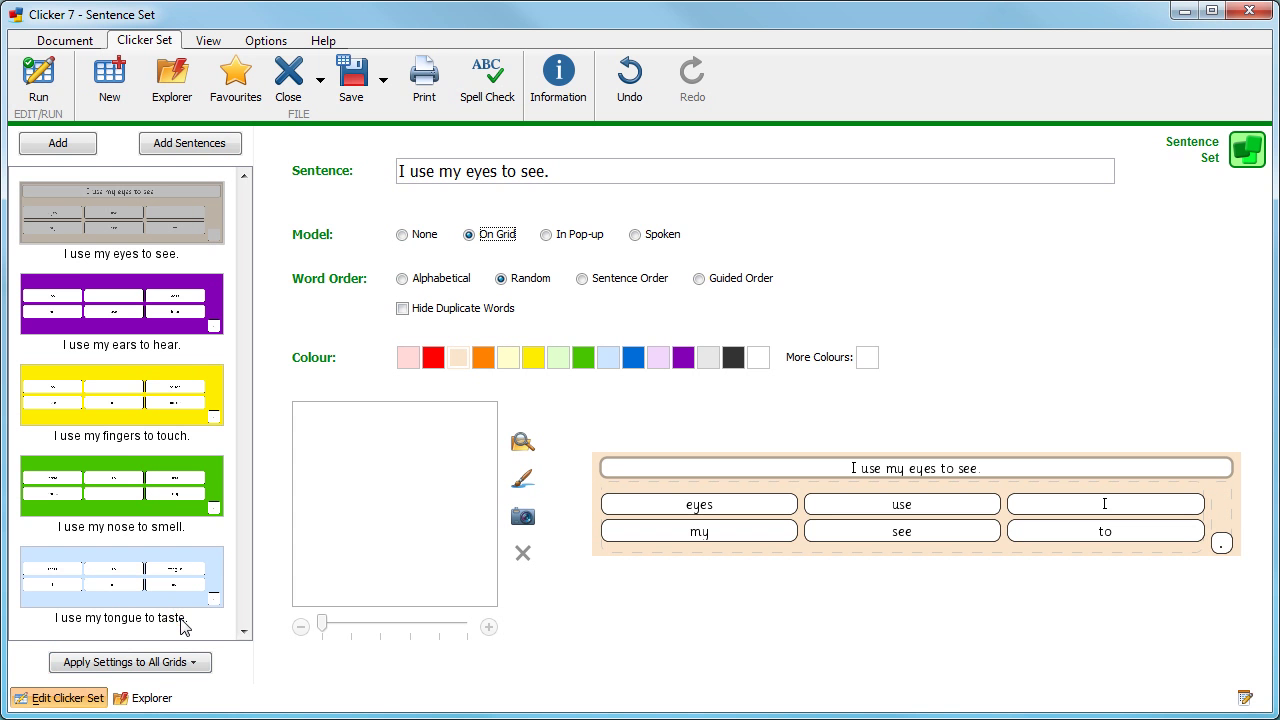
{"action": "left_click", "coordinate": [433, 357]}
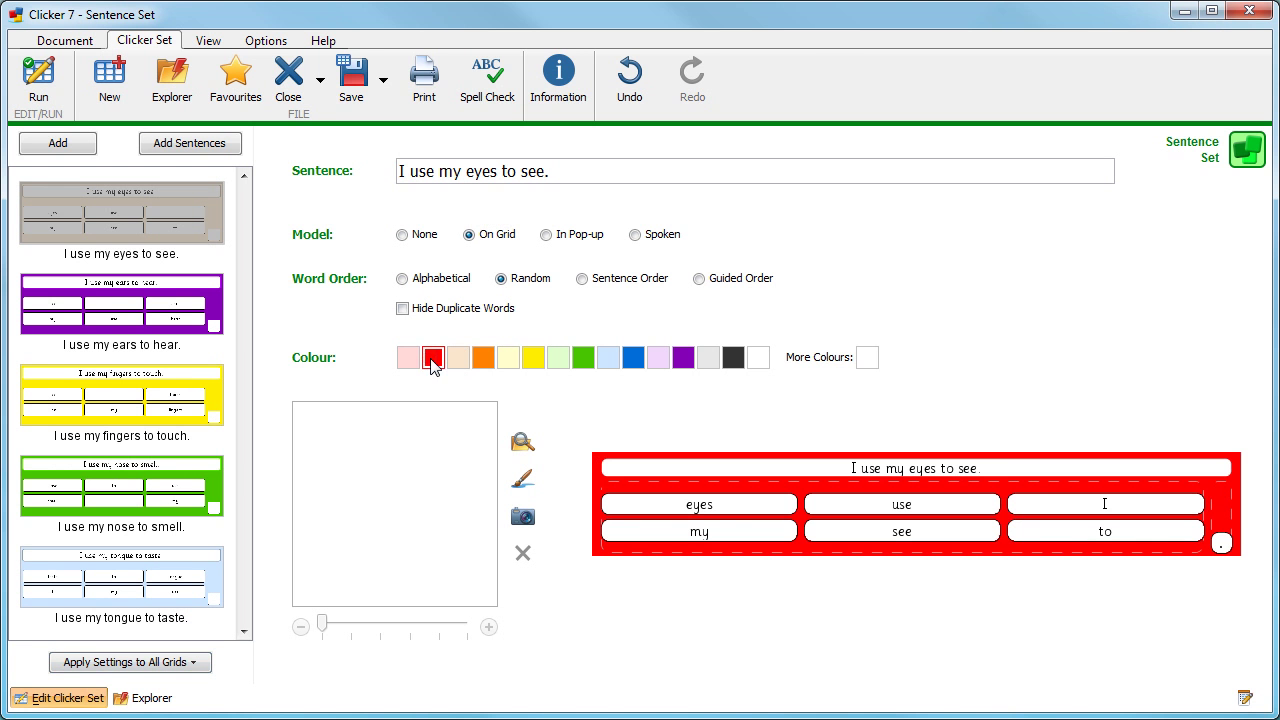
{"action": "left_click", "coordinate": [95, 700]}
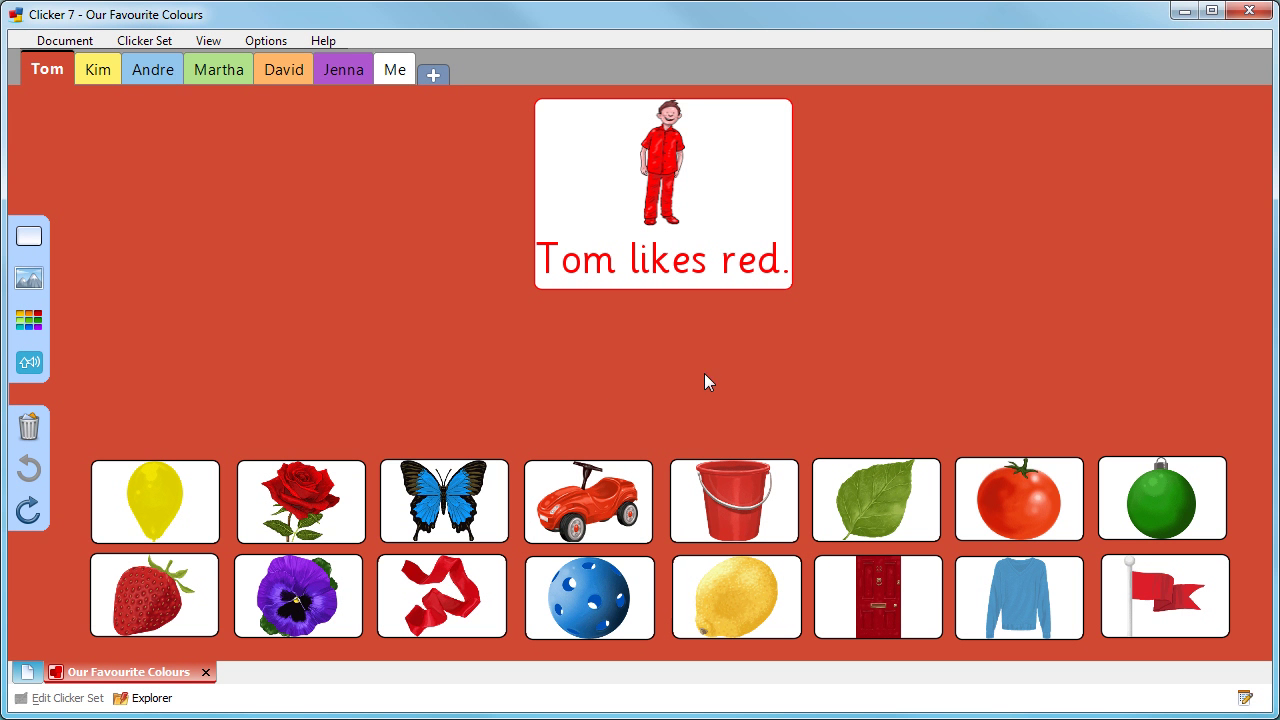
Arrange the rose, bucket, tomato and flag pictures around the 'Tom likes red.' card.
{"action": "left_click_drag", "start_coordinate": [343, 460], "coordinate": [504, 218]}
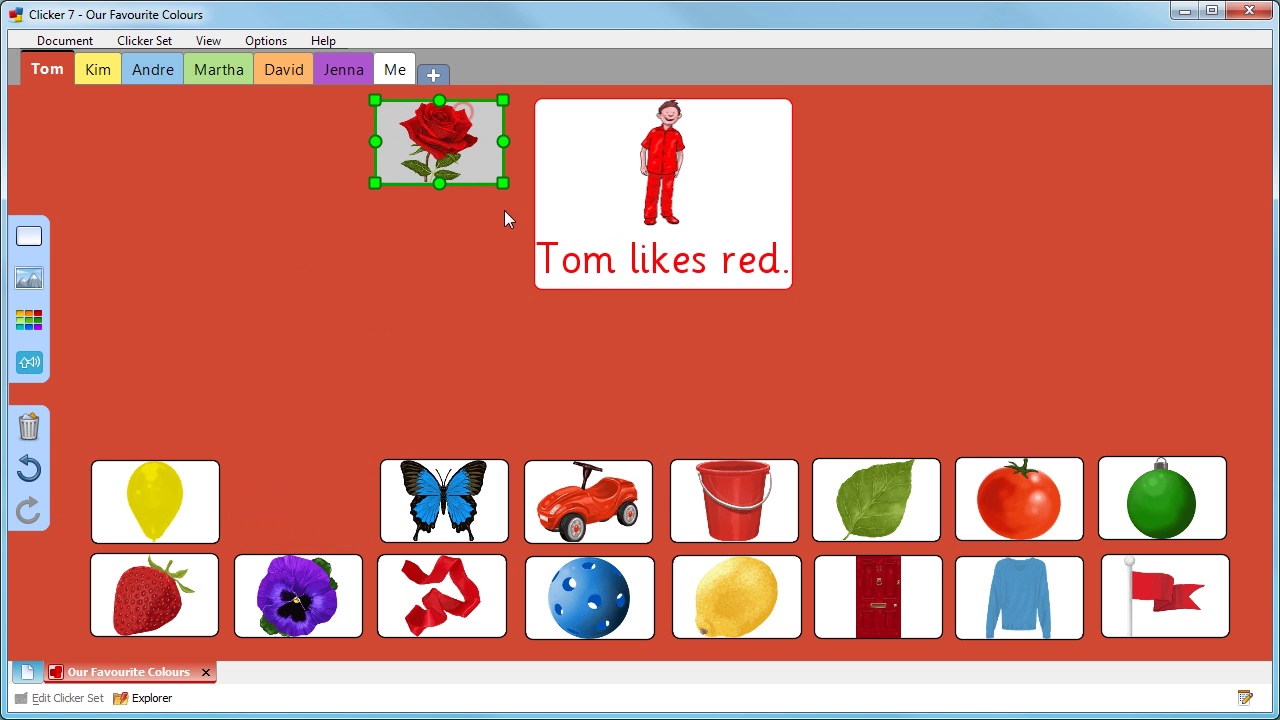
{"action": "left_click_drag", "start_coordinate": [735, 498], "coordinate": [456, 269]}
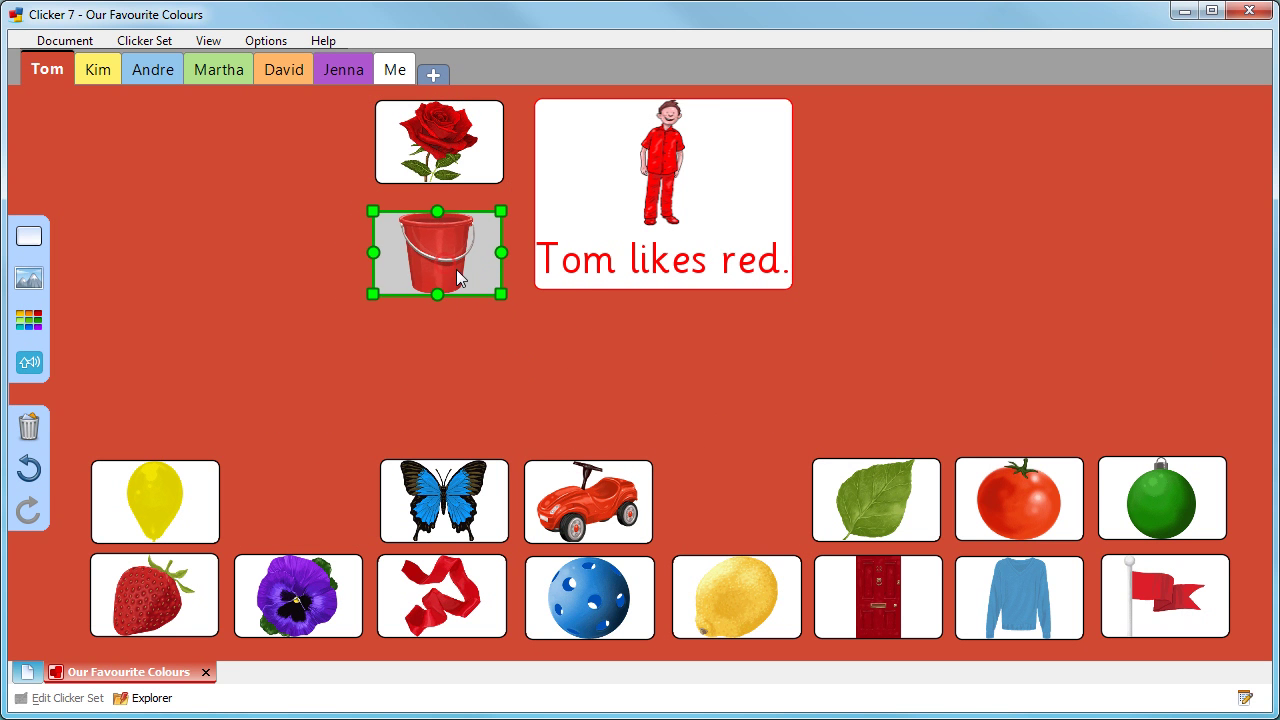
{"action": "left_click_drag", "start_coordinate": [999, 490], "coordinate": [883, 141]}
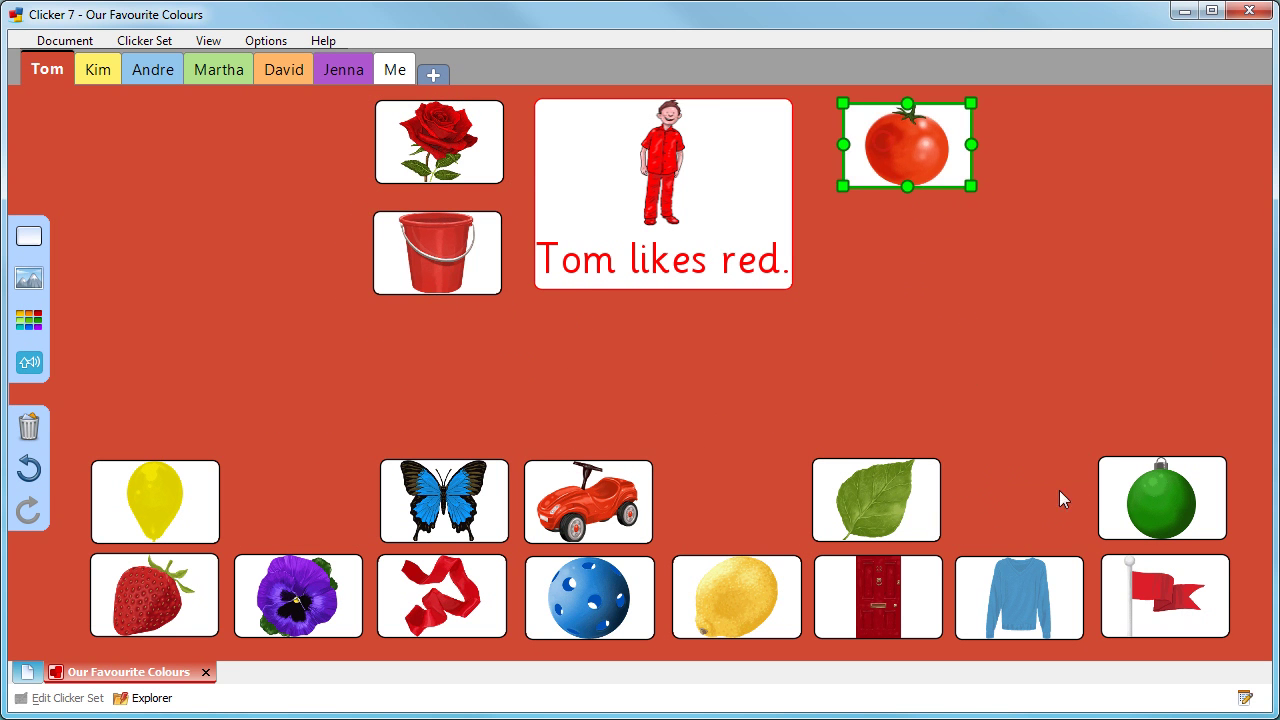
{"action": "left_click_drag", "start_coordinate": [1165, 592], "coordinate": [914, 262]}
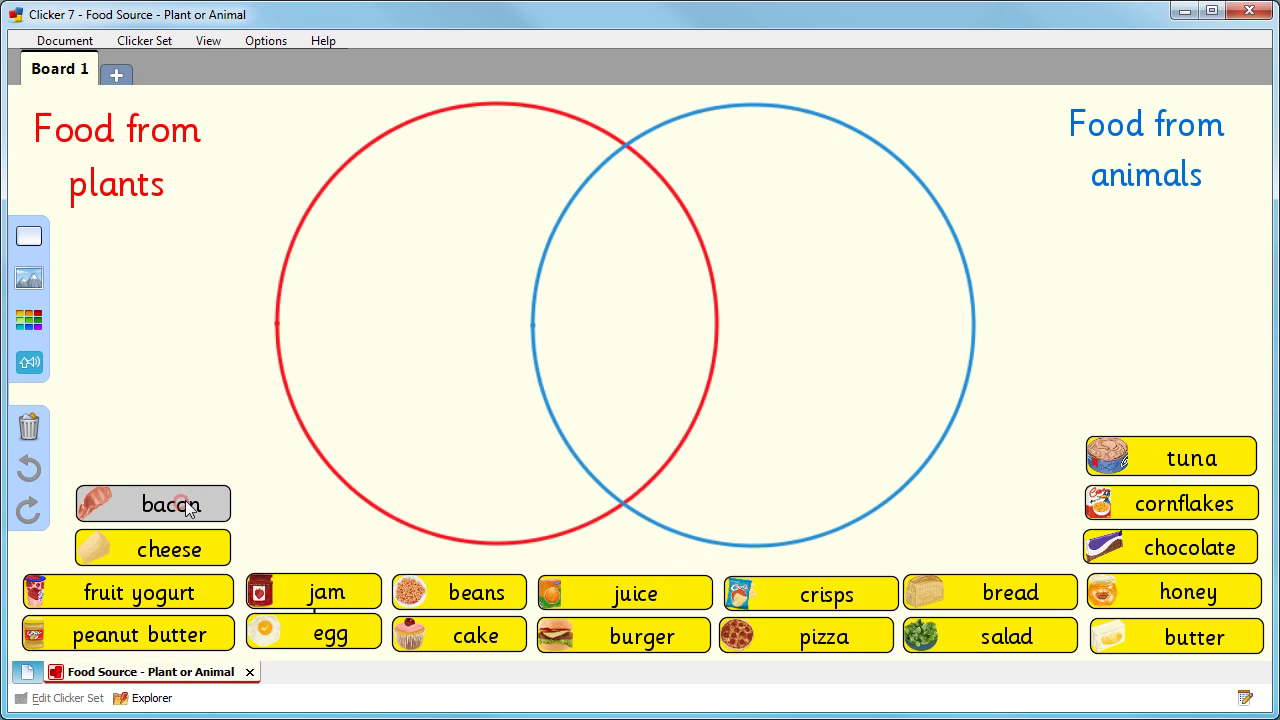
Place bacon in the animal-food circle, bread in the plant-food circle and burger in the overlap.
{"action": "left_click_drag", "start_coordinate": [183, 506], "coordinate": [464, 437]}
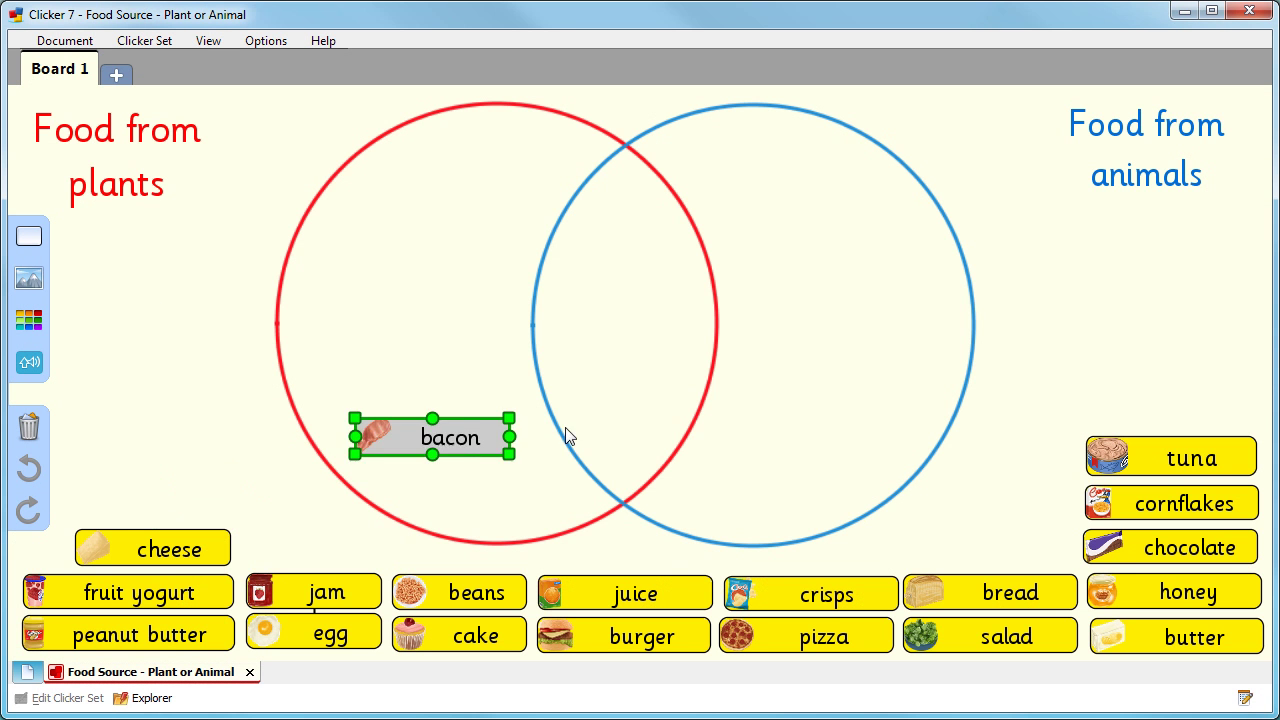
{"action": "left_click_drag", "start_coordinate": [566, 437], "coordinate": [872, 318]}
{"action": "mouse_move", "coordinate": [1014, 592]}
{"action": "left_mouse_down"}
{"action": "mouse_move", "coordinate": [750, 507]}
{"action": "mouse_move", "coordinate": [422, 325]}
{"action": "left_mouse_up"}
{"action": "left_click", "coordinate": [615, 630]}
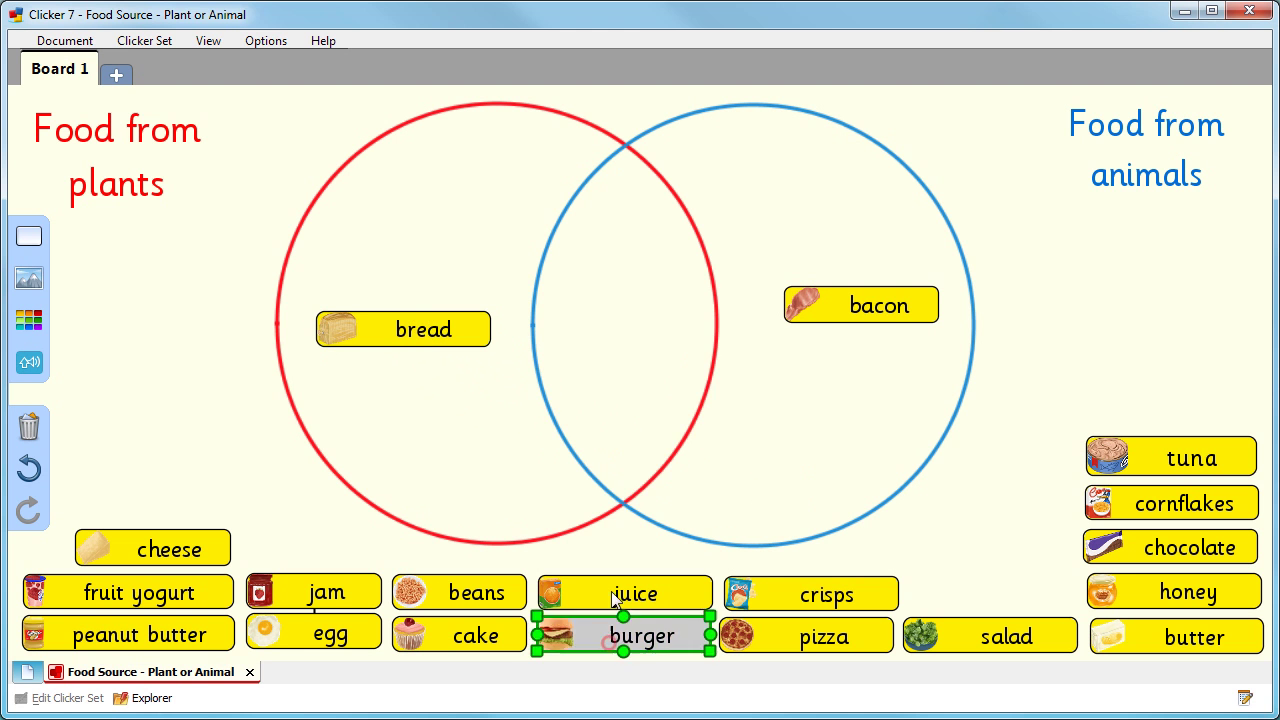
{"action": "left_click_drag", "start_coordinate": [614, 597], "coordinate": [611, 292]}
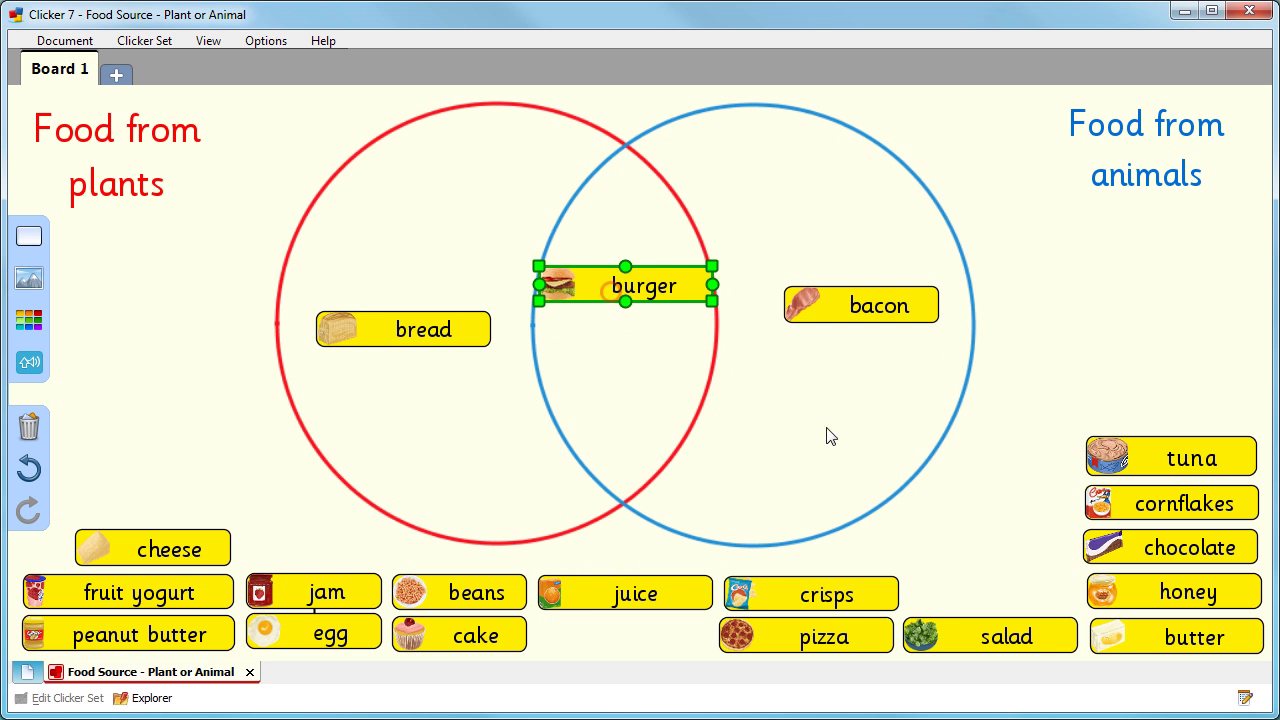
{"action": "left_click", "coordinate": [994, 512]}
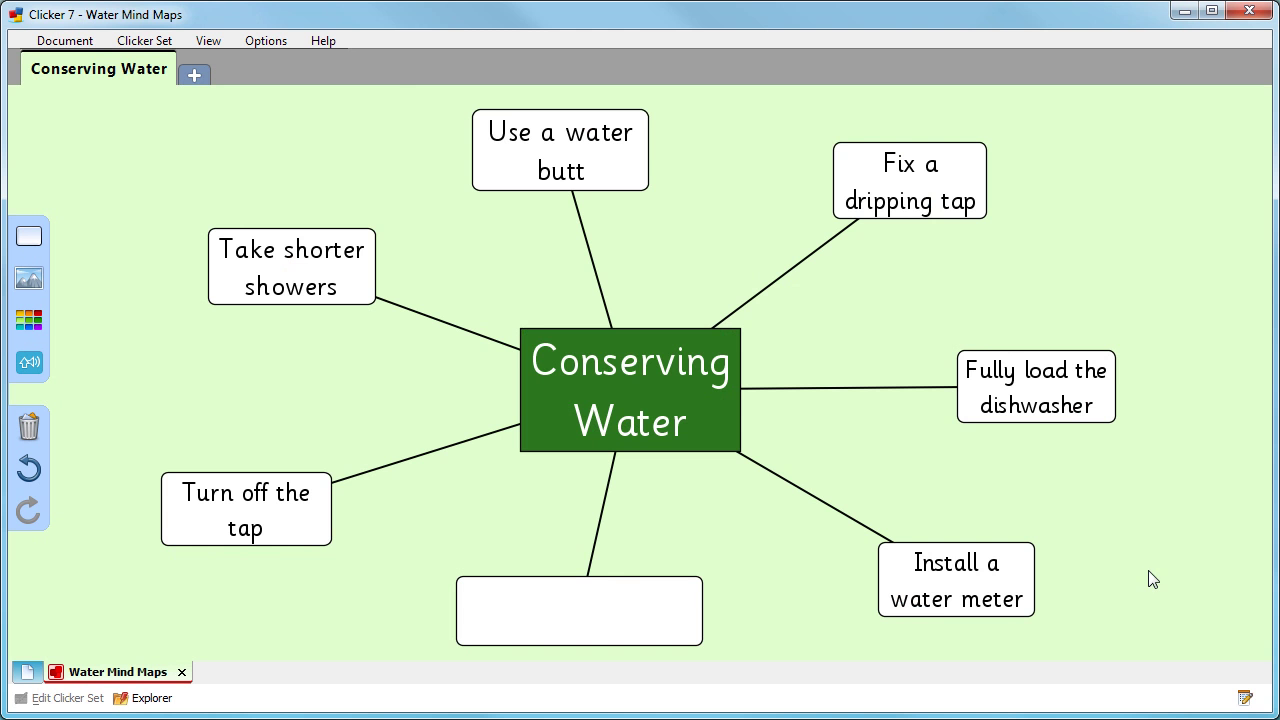
{"action": "left_click", "coordinate": [686, 622]}
Fill the empty branch with 'Use a watering can' and convert the whole map into a Word Bank.
{"action": "type", "text": "Use"}
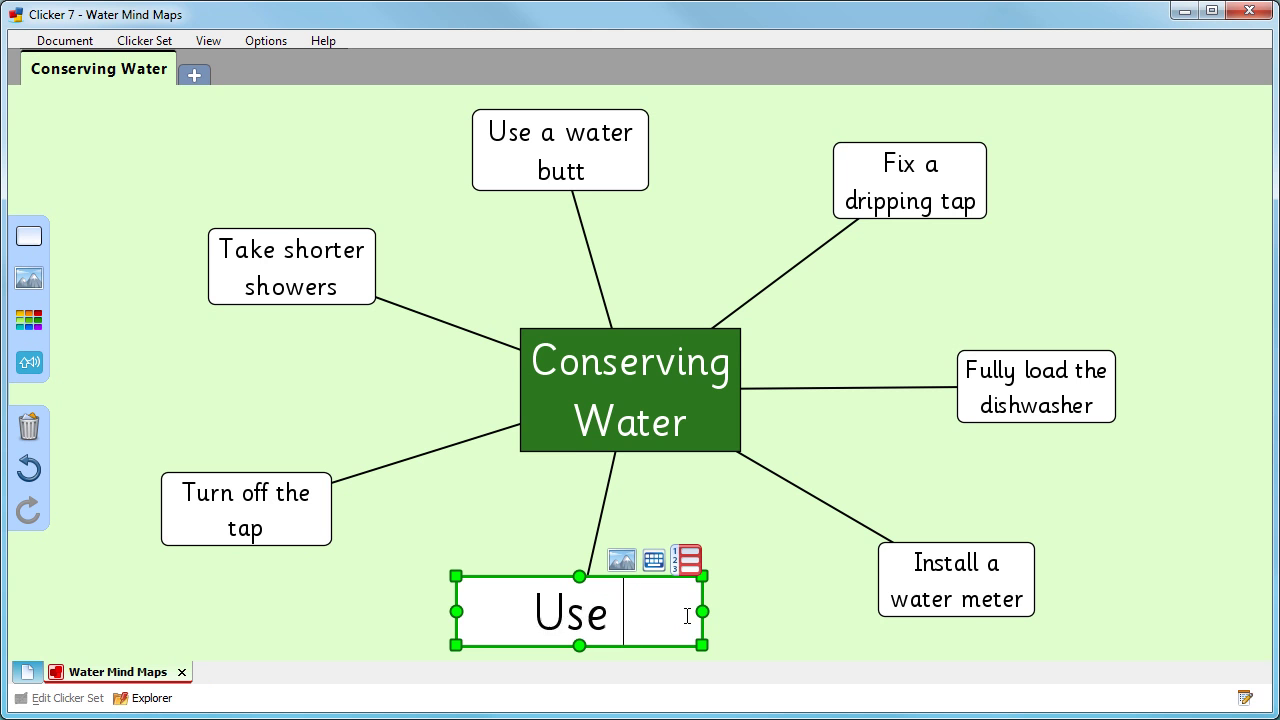
{"action": "type", "text": " a watering can"}
{"action": "left_click", "coordinate": [759, 620]}
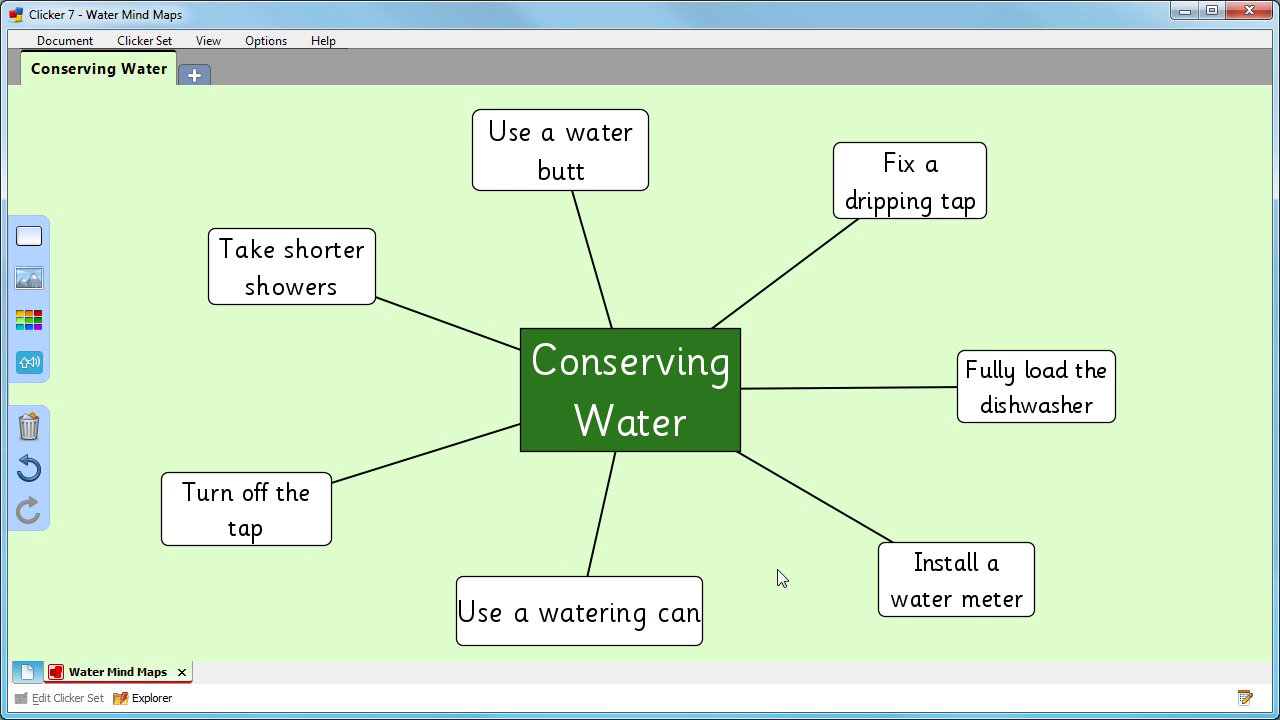
{"action": "right_click", "coordinate": [796, 417]}
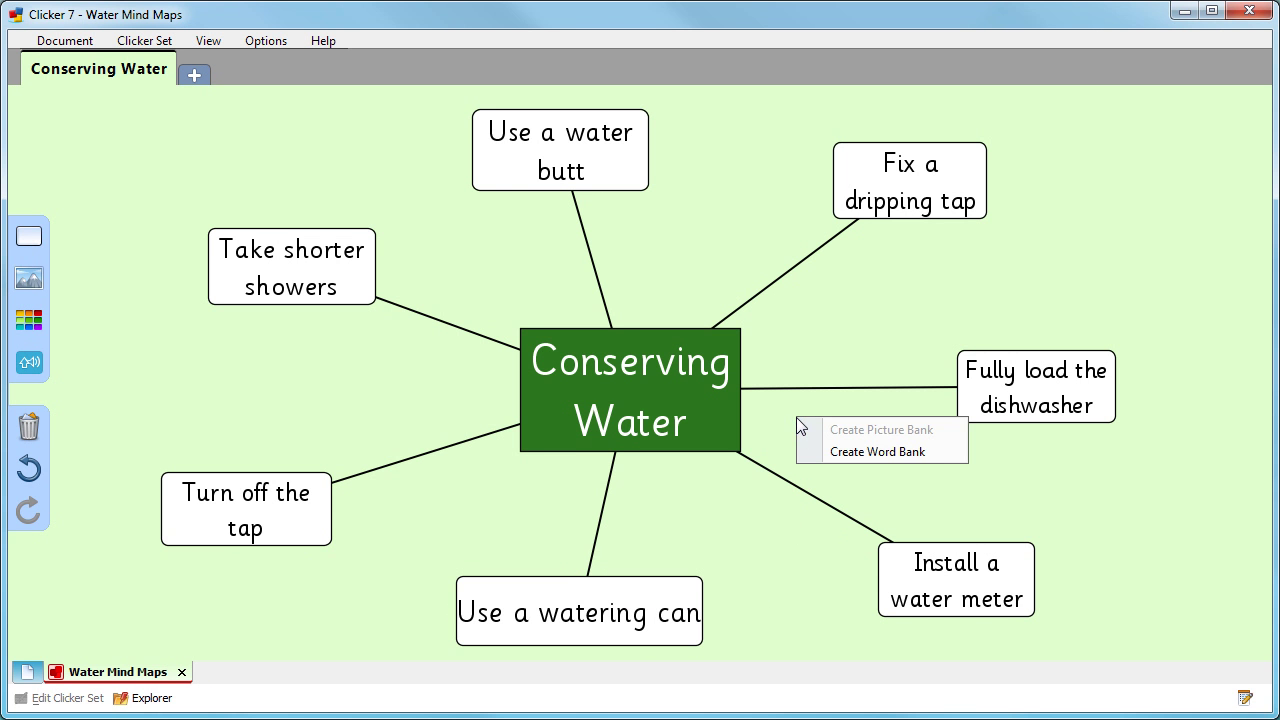
{"action": "left_click", "coordinate": [807, 447]}
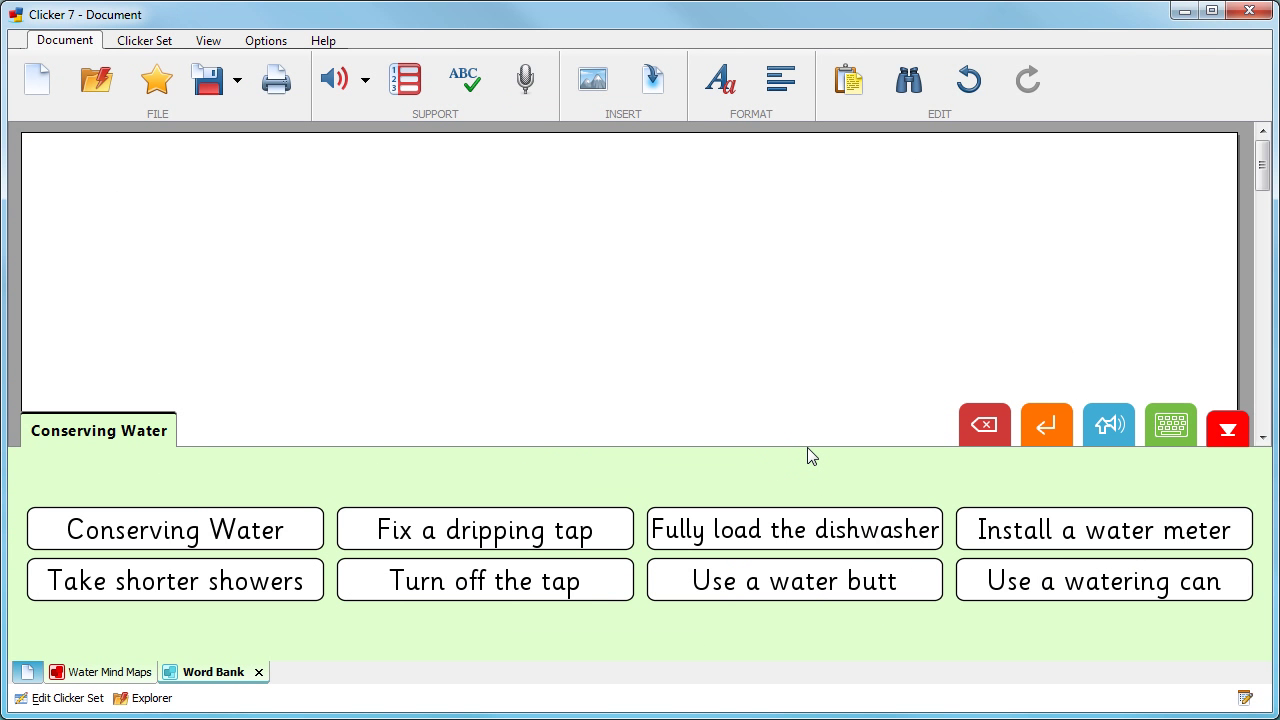